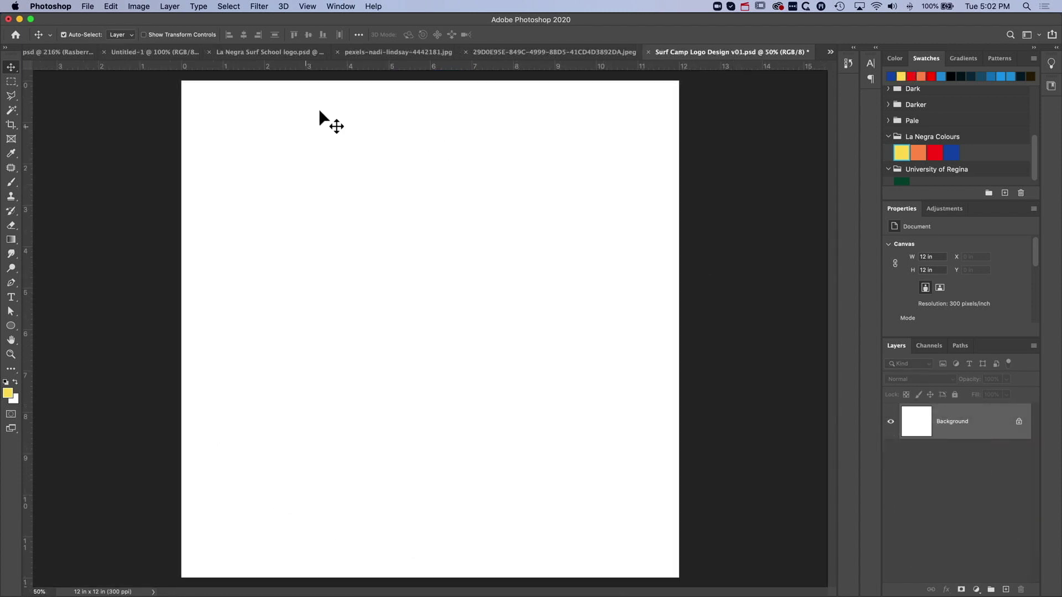
# - Draw a circle about 3384 px in diameter with the Ellipse tool, nearly filling the canvas
pyautogui.click(11, 326)
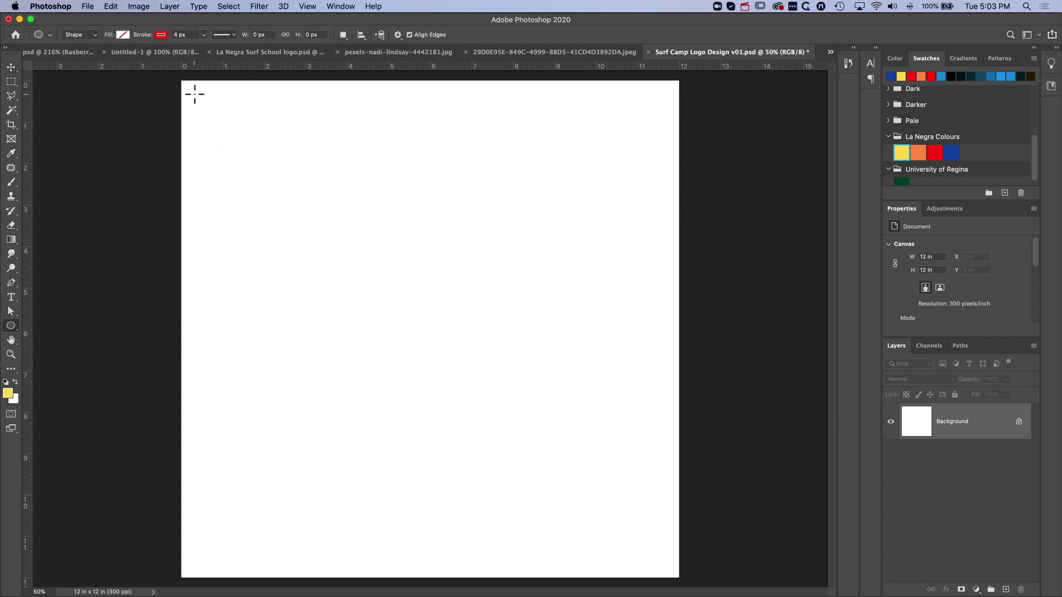
pyautogui.moveTo(194, 94)
pyautogui.mouseDown()
pyautogui.moveTo(273, 175)
pyautogui.moveTo(437, 221)
pyautogui.moveTo(424, 275)
pyautogui.moveTo(464, 339)
pyautogui.moveTo(747, 490)
pyautogui.moveTo(763, 580)
pyautogui.moveTo(729, 562)
pyautogui.mouseUp()
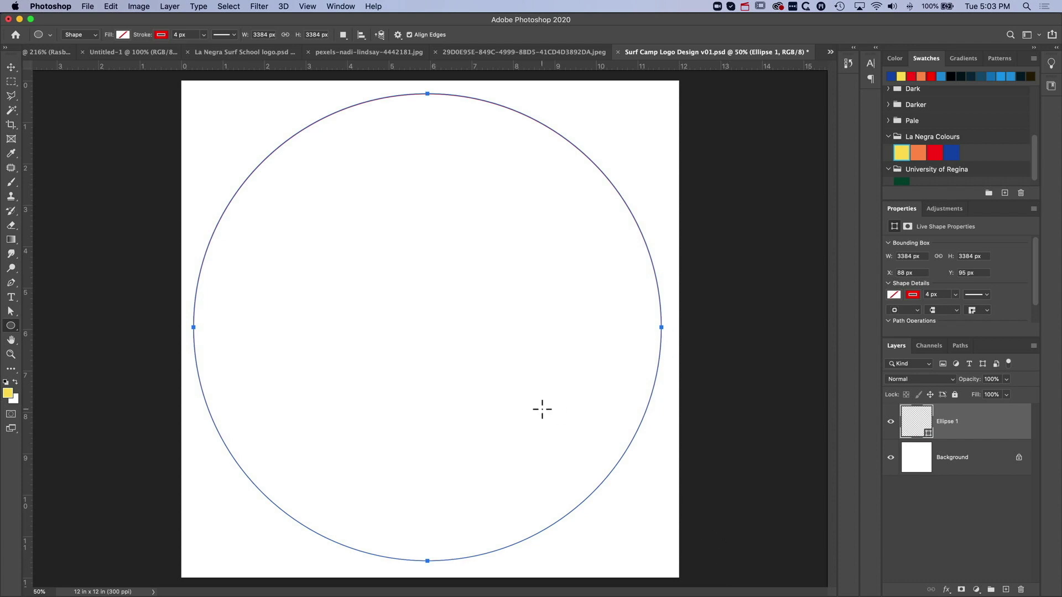
# - Move the circle freehand to the canvas centre using the alignment guides, and shift it off-centre against the canvas's left edge
pyautogui.click(11, 68)
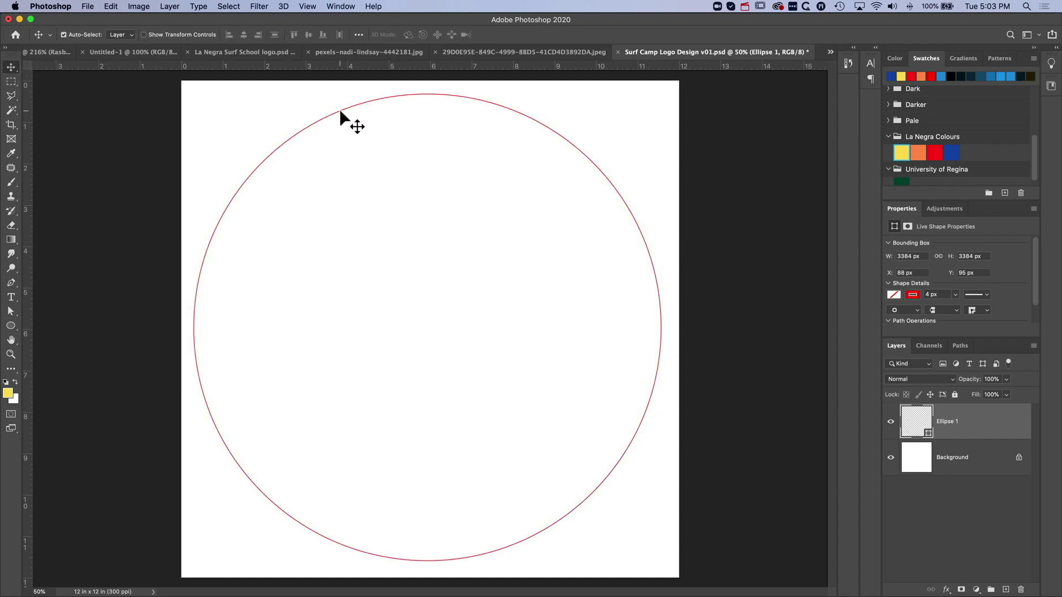
pyautogui.moveTo(340, 110)
pyautogui.mouseDown()
pyautogui.moveTo(358, 113)
pyautogui.moveTo(334, 116)
pyautogui.moveTo(344, 116)
pyautogui.mouseUp()
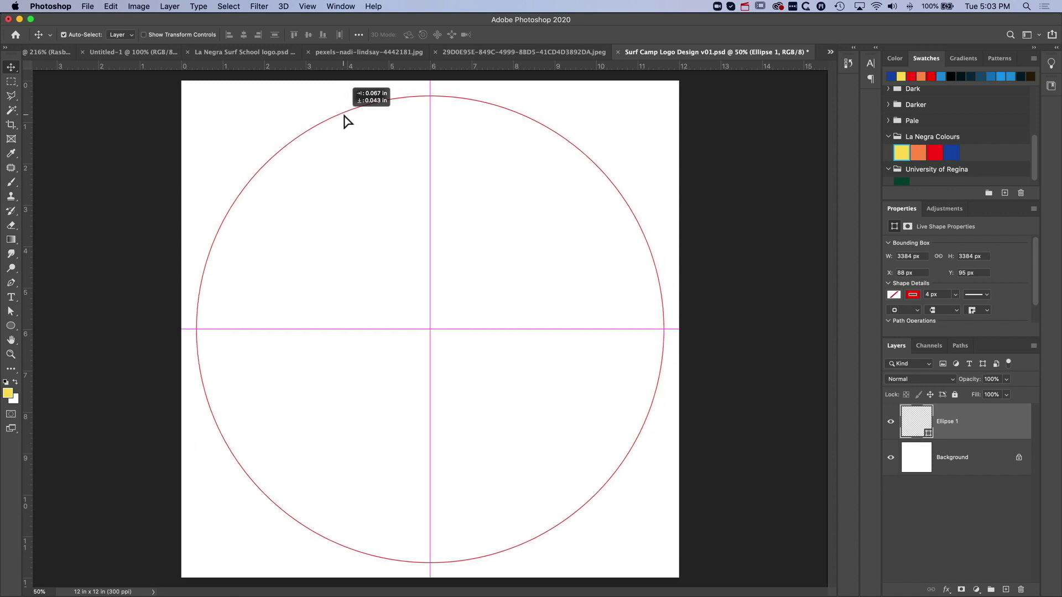
pyautogui.moveTo(344, 116); pyautogui.dragTo(344, 115)
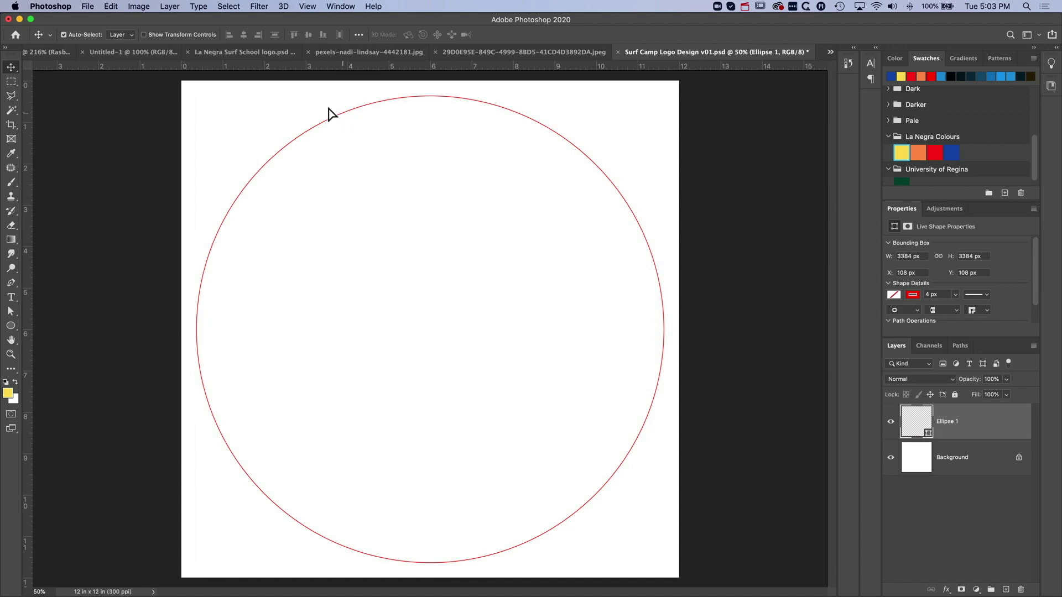
pyautogui.moveTo(331, 114); pyautogui.dragTo(315, 104)
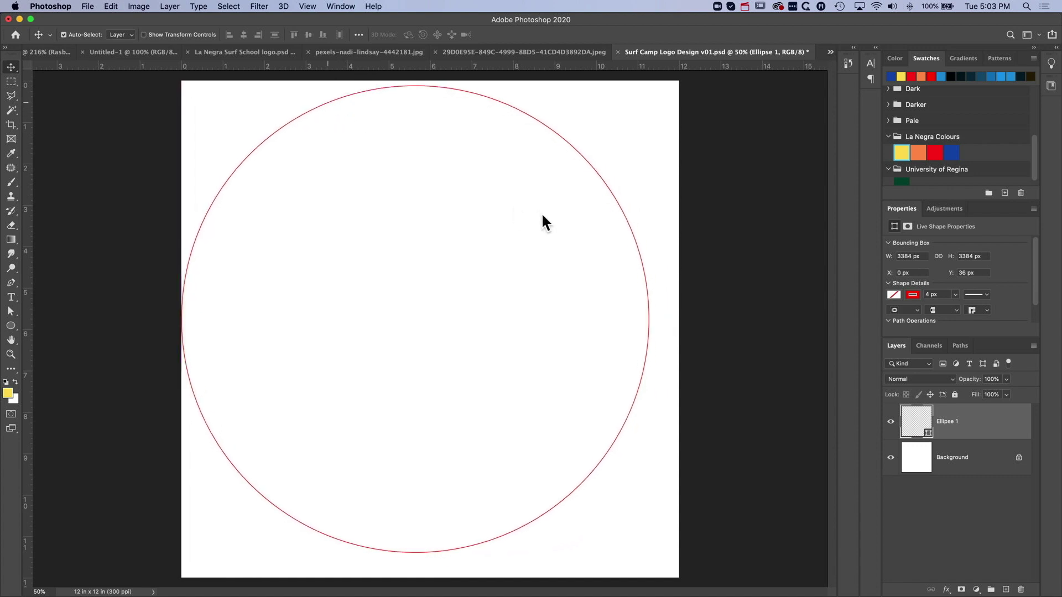
# - Centre the circle horizontally and vertically on the canvas by aligning it with the Background layer
pyautogui.keyDown('shift'); pyautogui.click(971, 470); pyautogui.keyUp('shift')
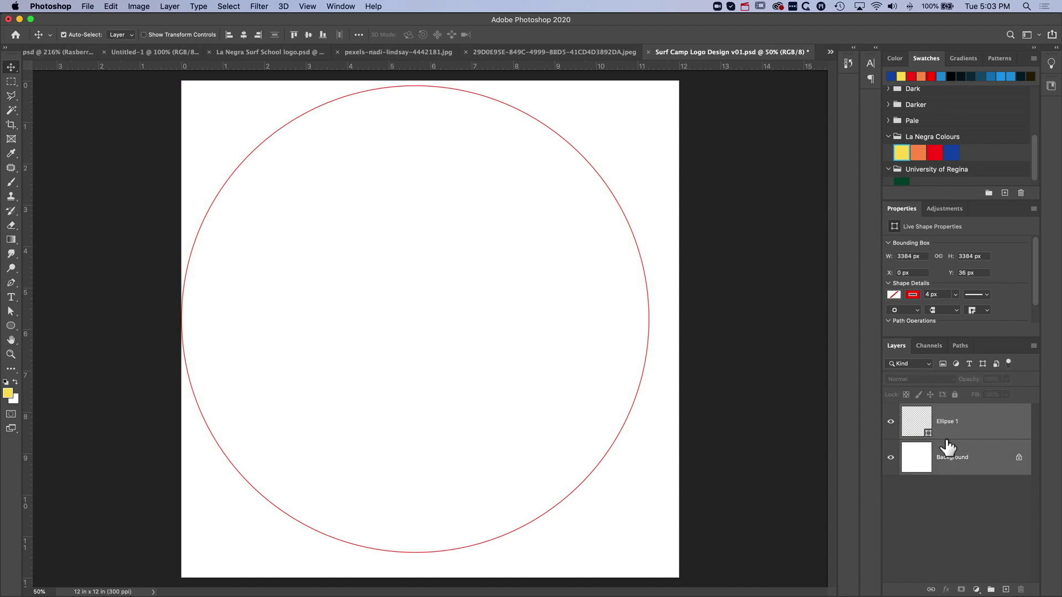
pyautogui.click(244, 34)
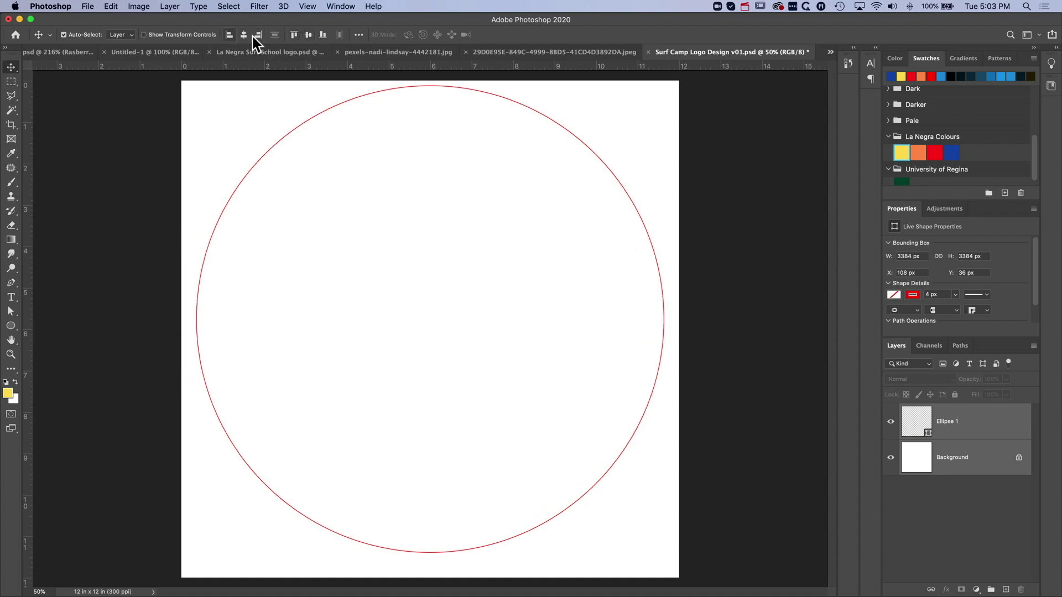
pyautogui.click(309, 35)
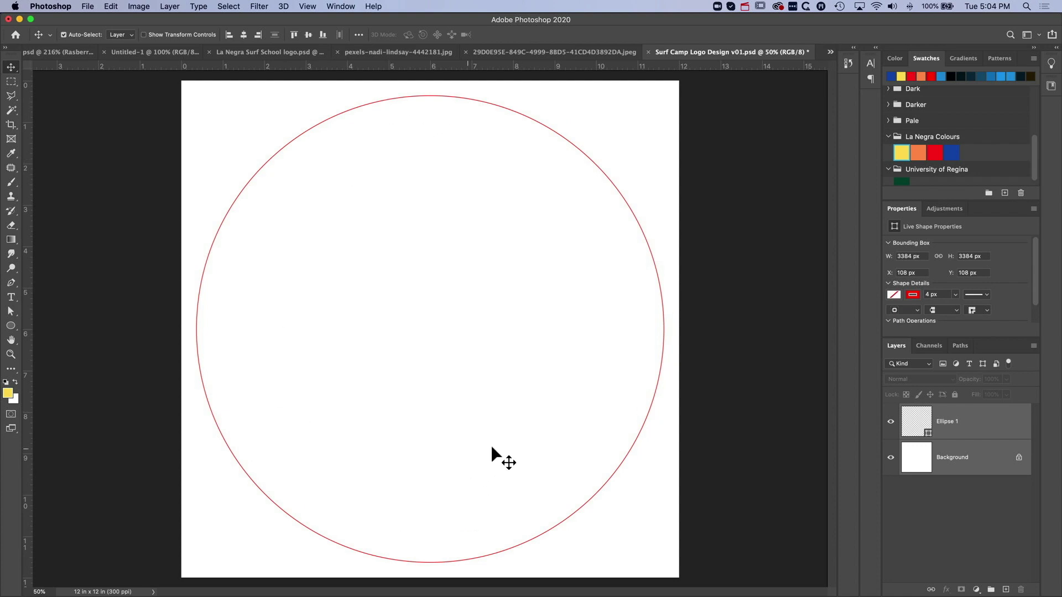
# - Give the circle a yellow fill and a blue stroke from the La Negra Colours swatches
pyautogui.click(934, 427)
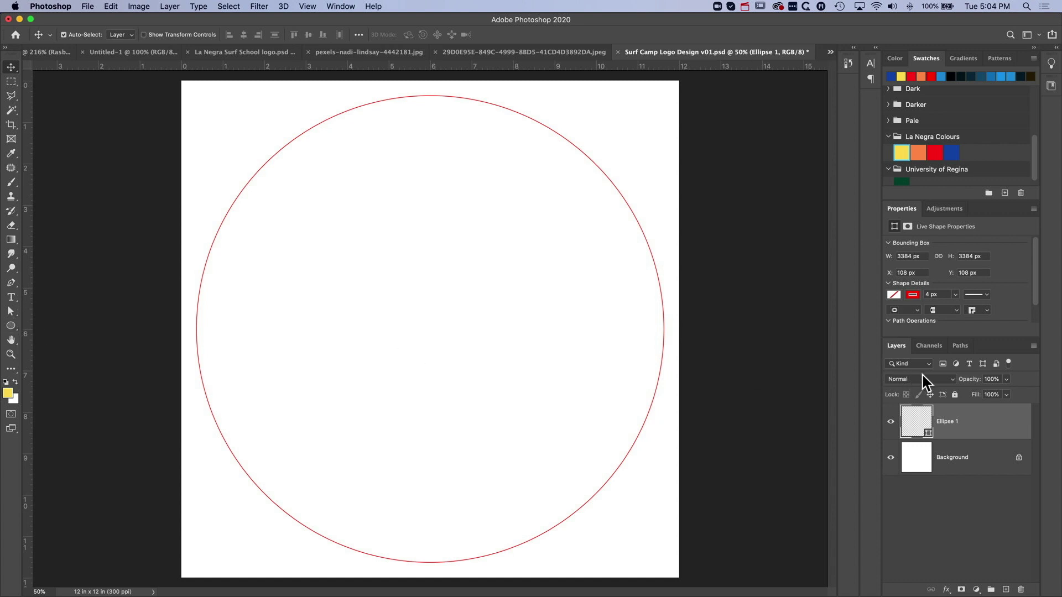
pyautogui.click(11, 327)
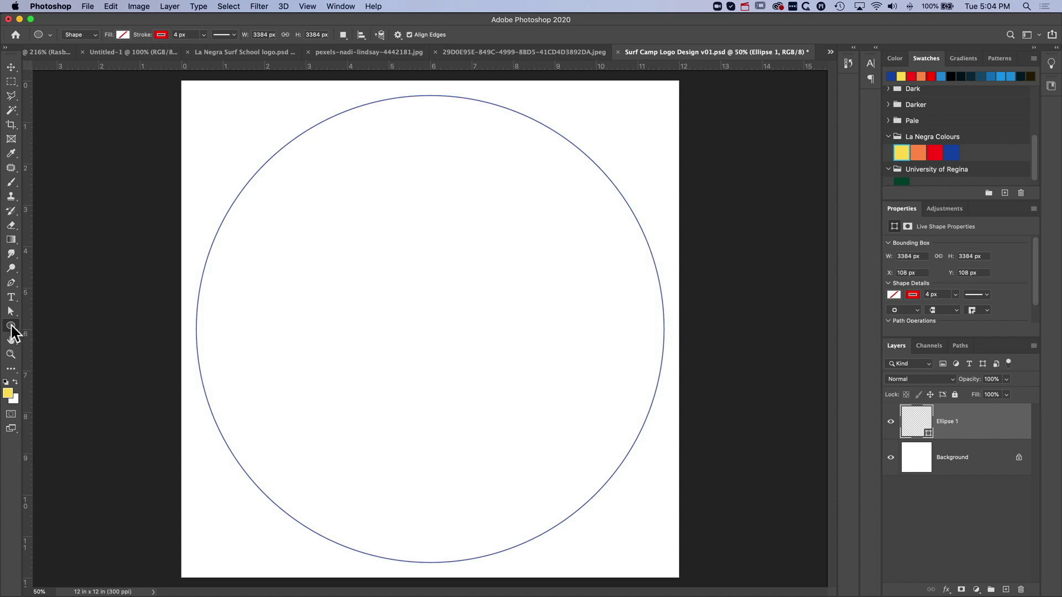
pyautogui.click(11, 67)
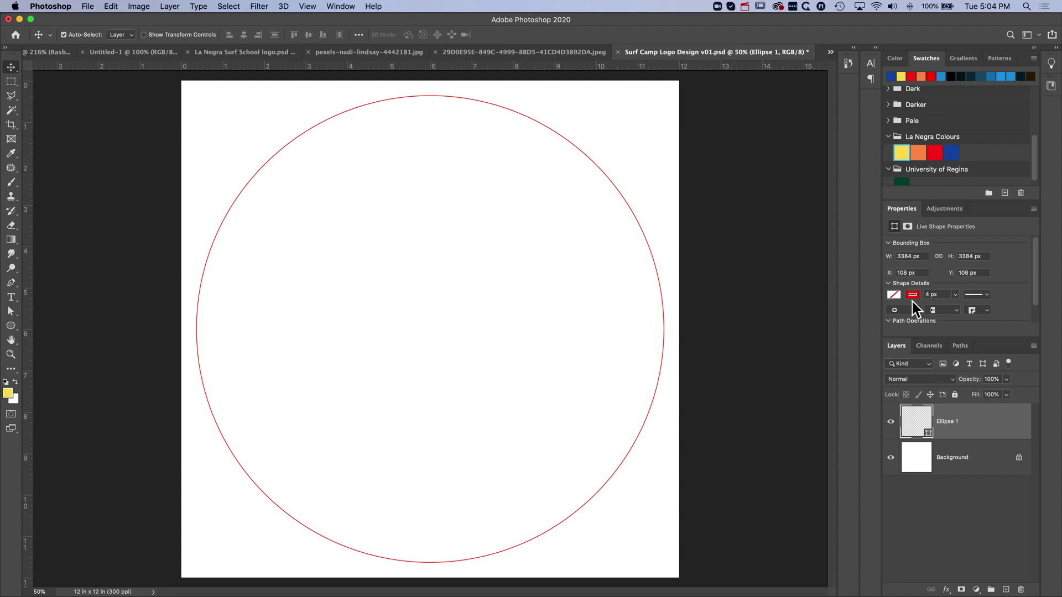
pyautogui.click(894, 294)
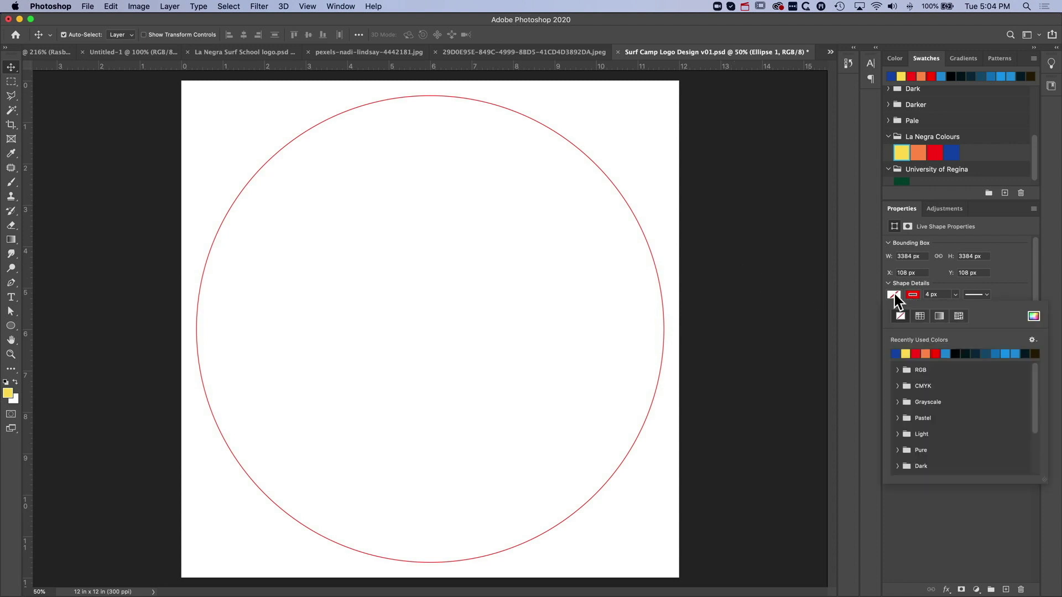
pyautogui.scroll(-3, 935, 435)
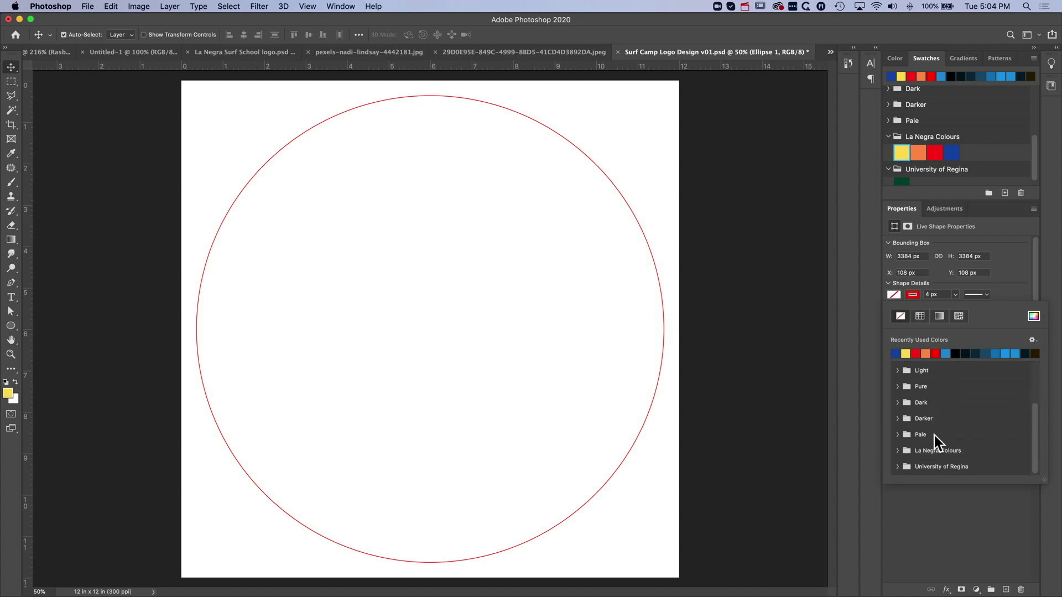
pyautogui.click(898, 450)
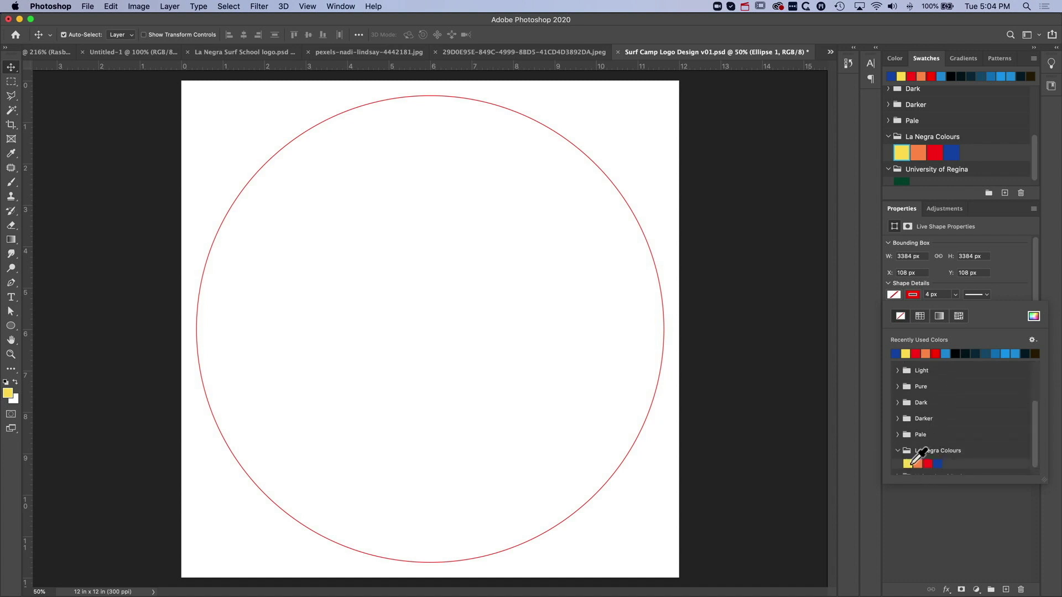
pyautogui.click(908, 464)
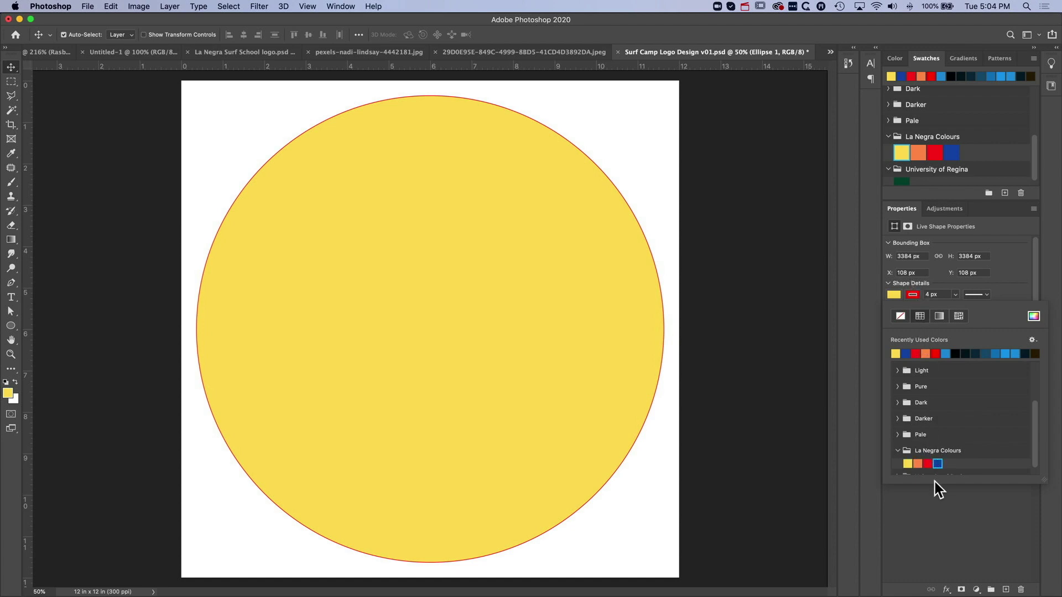
pyautogui.click(938, 463)
pyautogui.click(1009, 291)
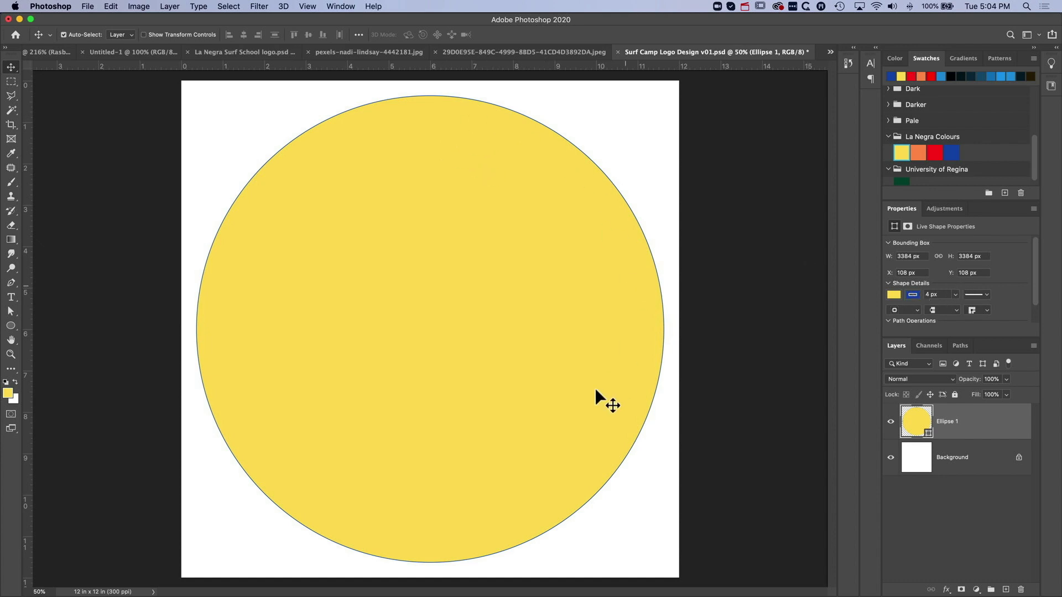
# - Set the circle's stroke width to 130 px
pyautogui.click(955, 295)
pyautogui.click(11, 327)
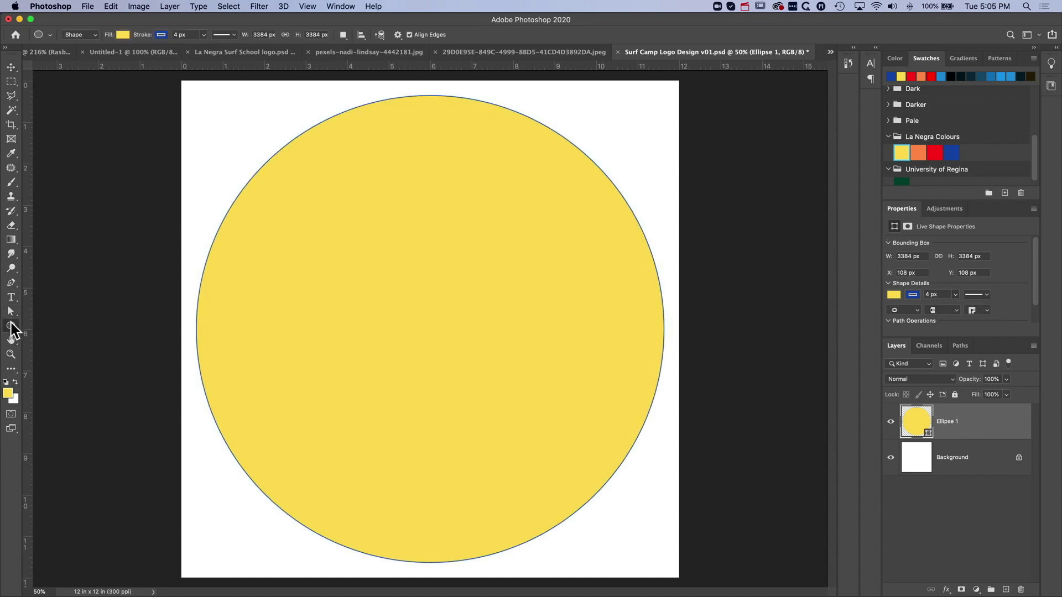
pyautogui.click(204, 35)
pyautogui.click(956, 294)
pyautogui.moveTo(975, 308); pyautogui.dragTo(980, 309)
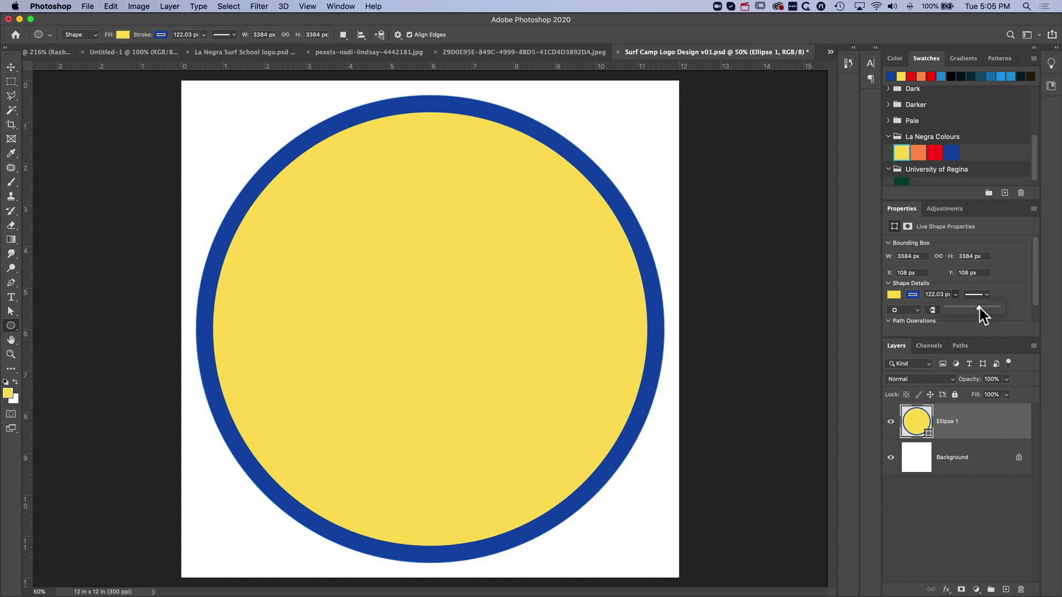
pyautogui.click(942, 294)
pyautogui.write('130')
pyautogui.press('Return')
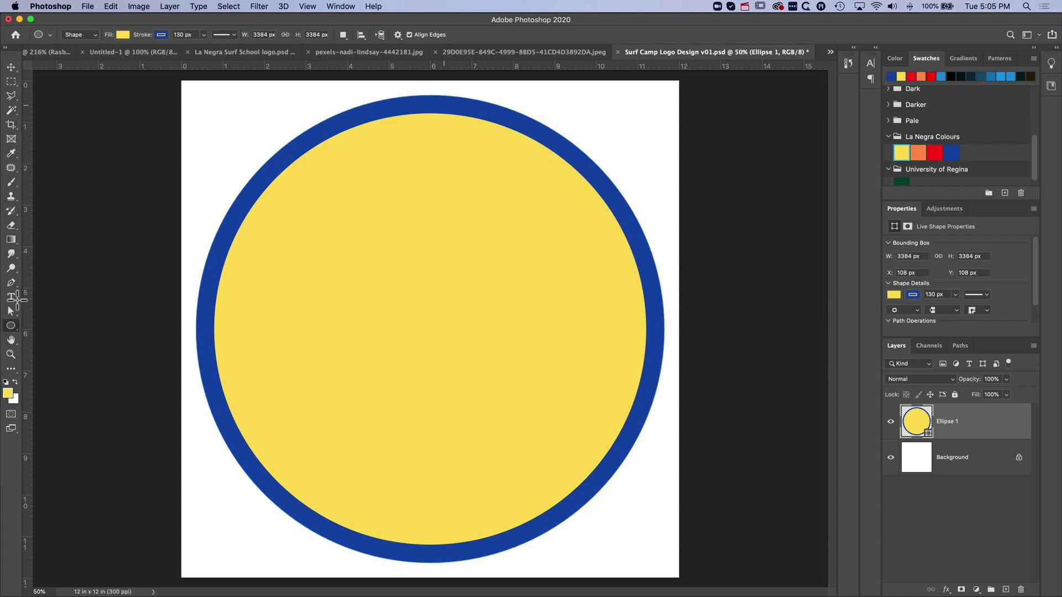
# - Duplicate the Ellipse 1 layer within the same document, keeping the suggested name
pyautogui.click(11, 67)
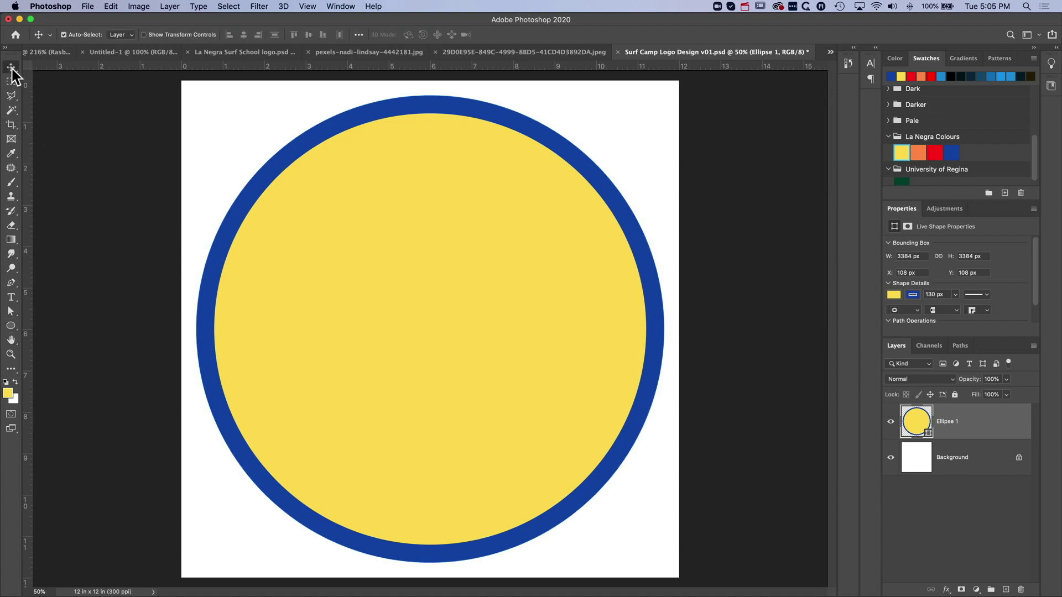
pyautogui.rightClick(979, 429)
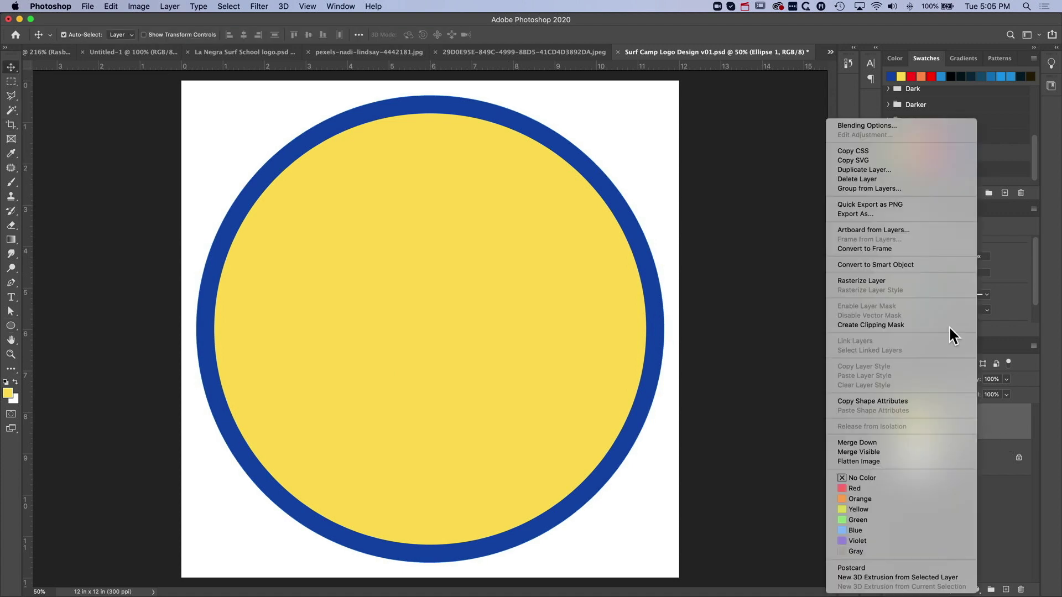
pyautogui.click(900, 168)
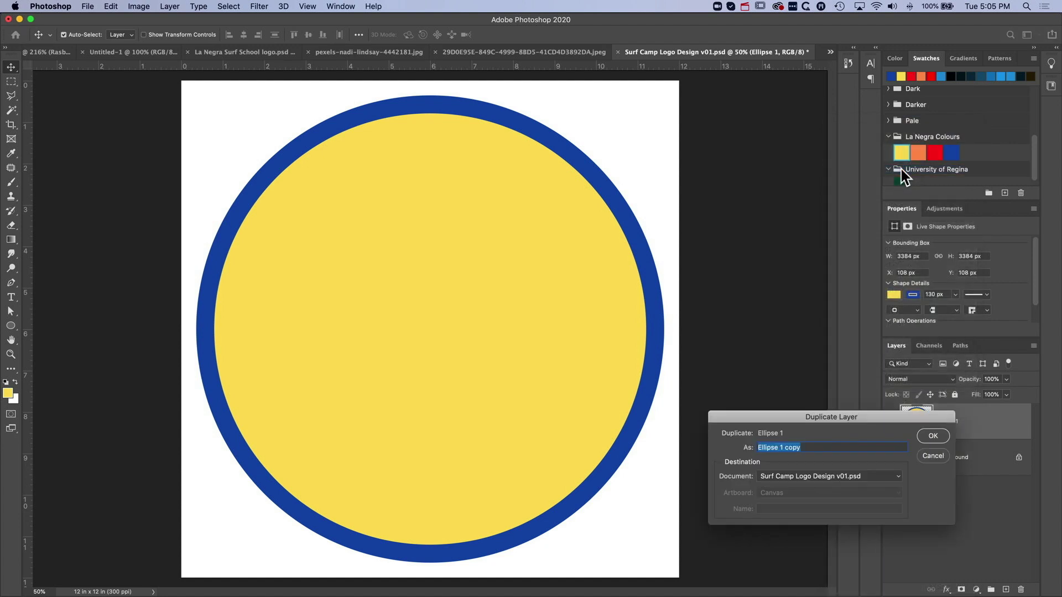
pyautogui.click(935, 438)
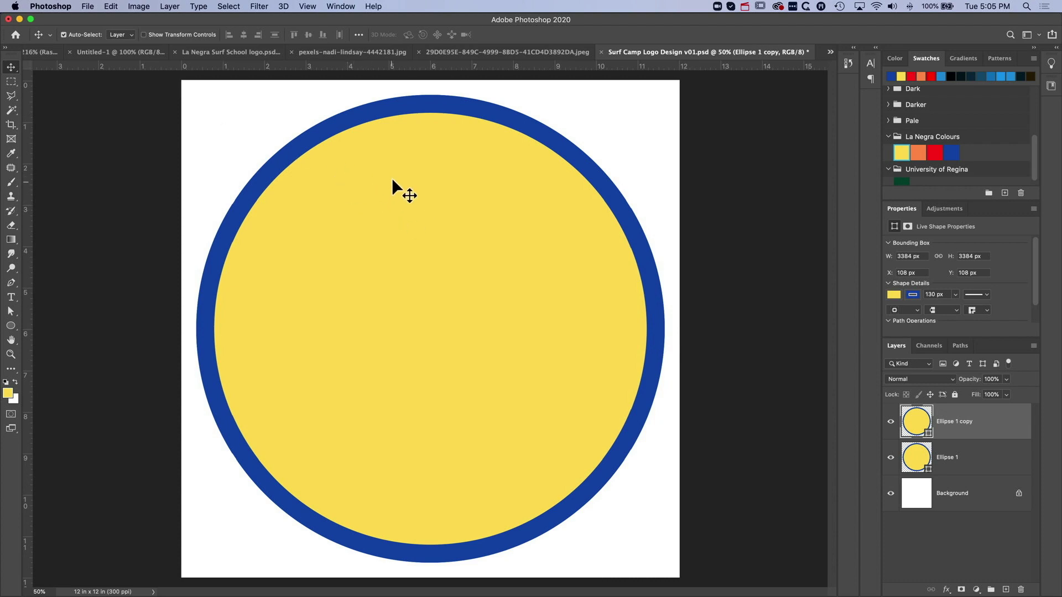
pyautogui.click(111, 6)
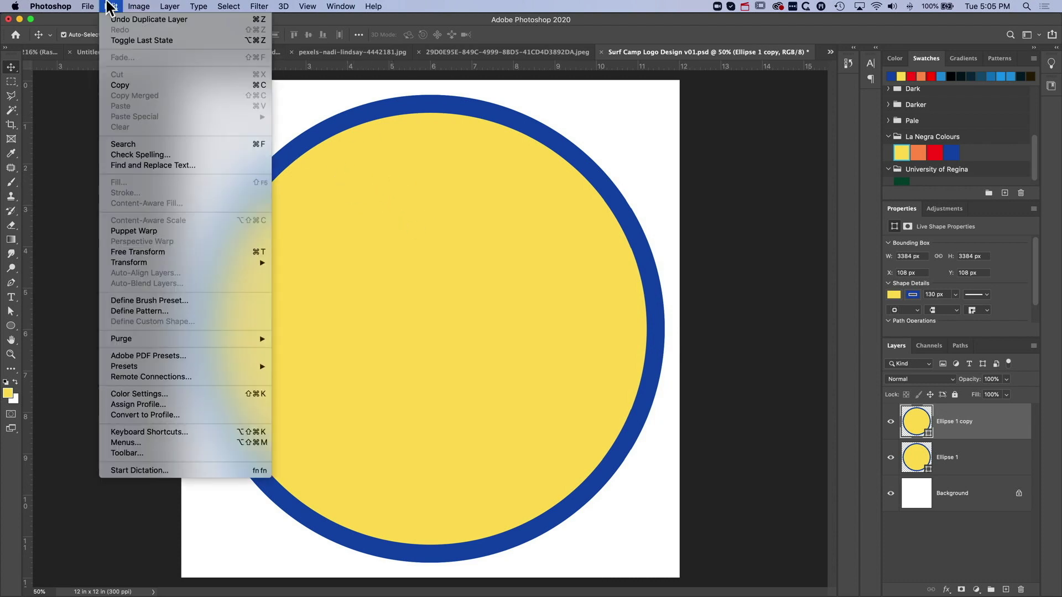
pyautogui.click(155, 254)
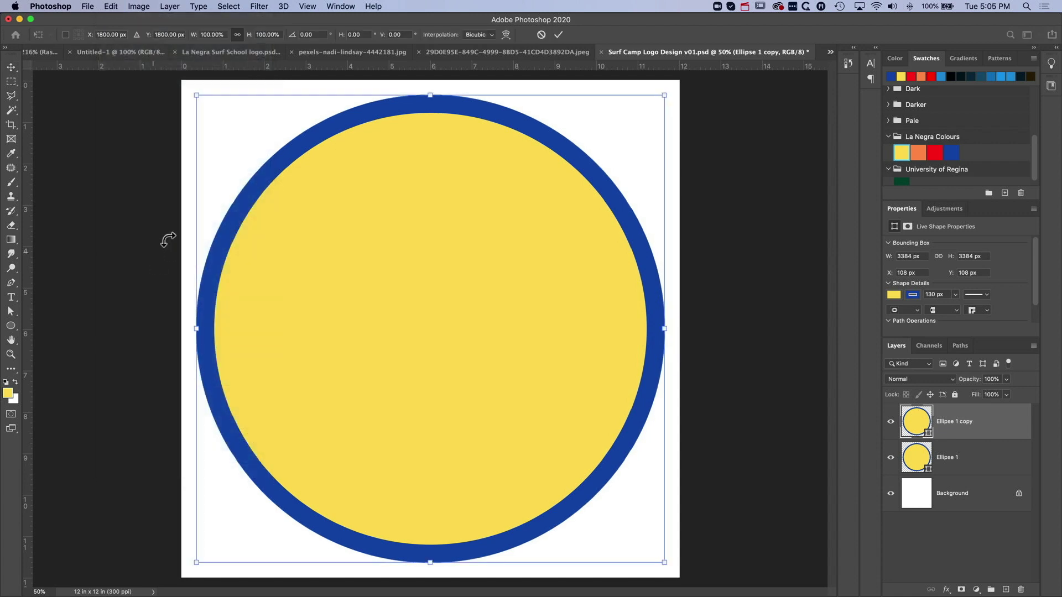
pyautogui.moveTo(196, 95); pyautogui.dragTo(239, 159)
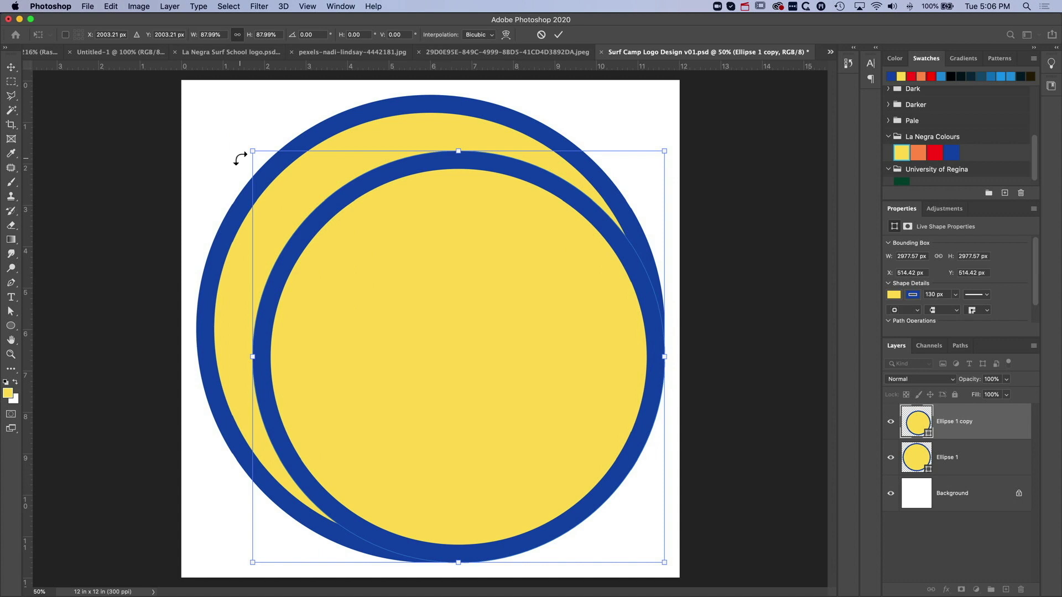
pyautogui.press('Escape')
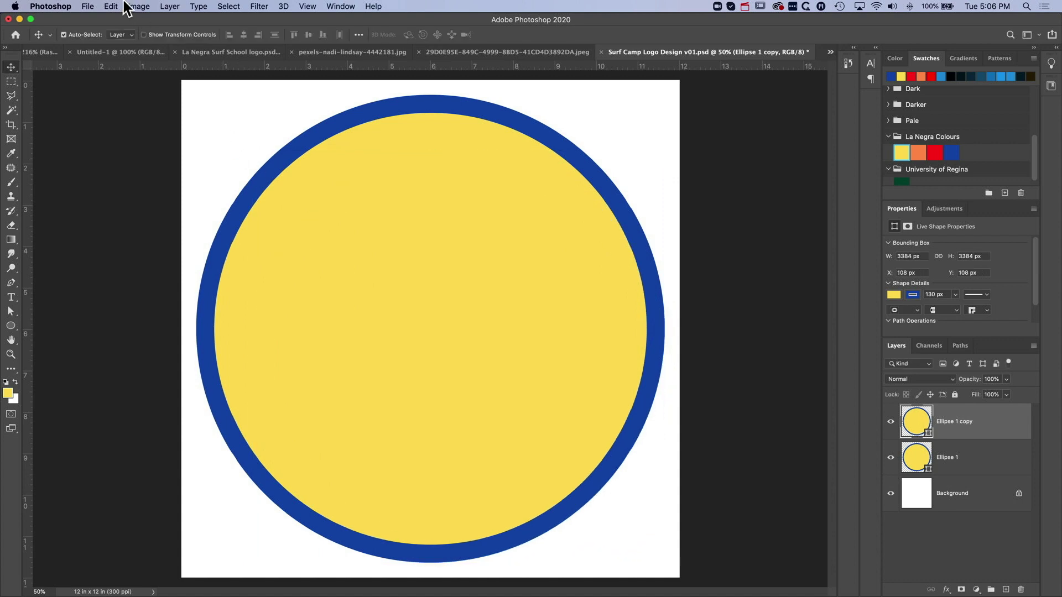
# - Scale the duplicate circle proportionally about its centre to about 92.56%, so it fits just inside the outer blue ring
pyautogui.click(112, 6)
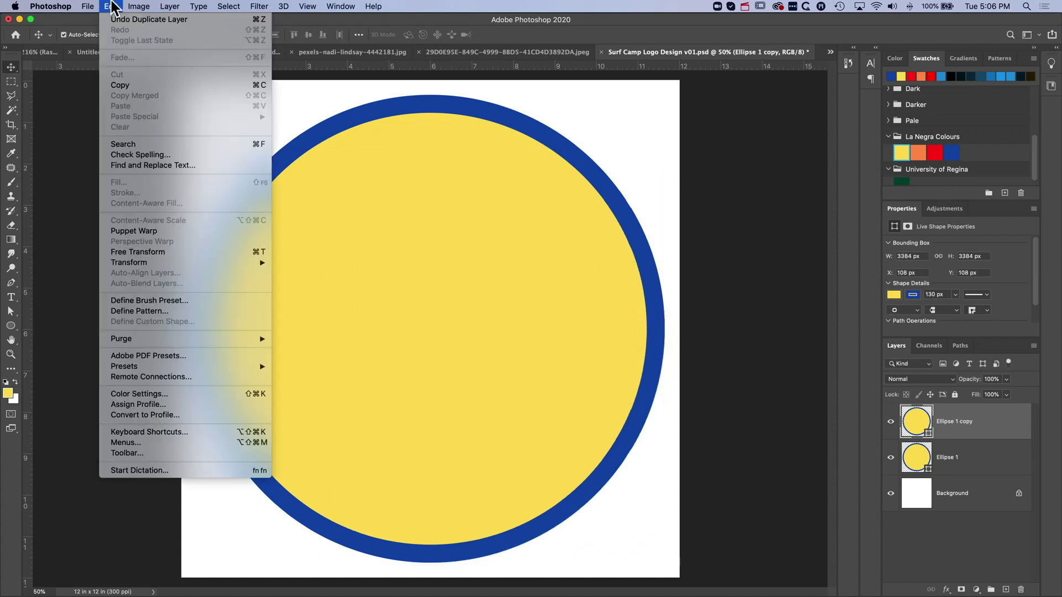
pyautogui.click(158, 255)
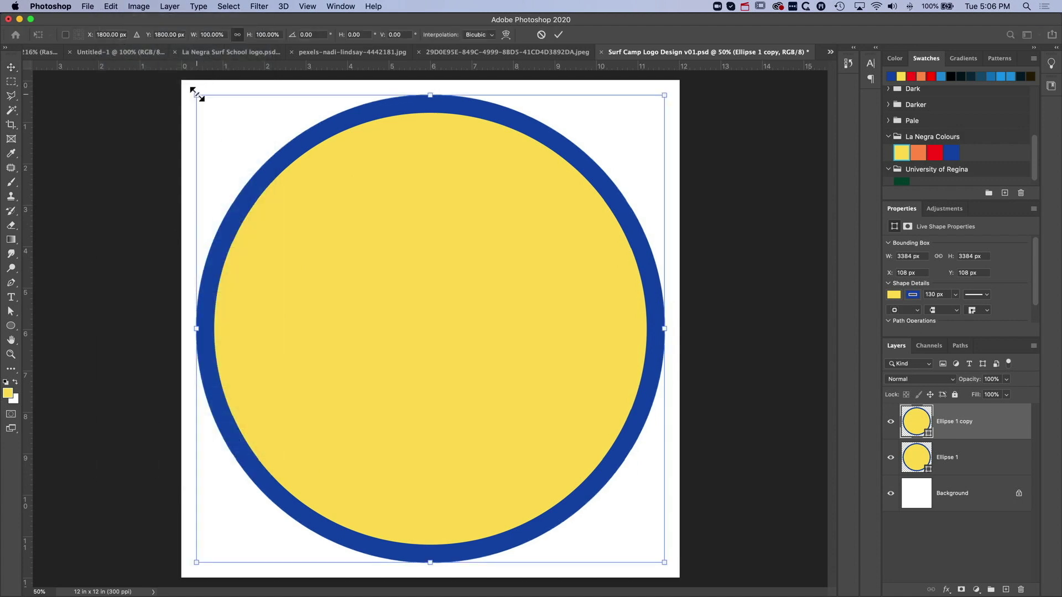
pyautogui.moveTo(197, 94); pyautogui.dragTo(211, 122)
pyautogui.moveTo(208, 119); pyautogui.dragTo(207, 117)
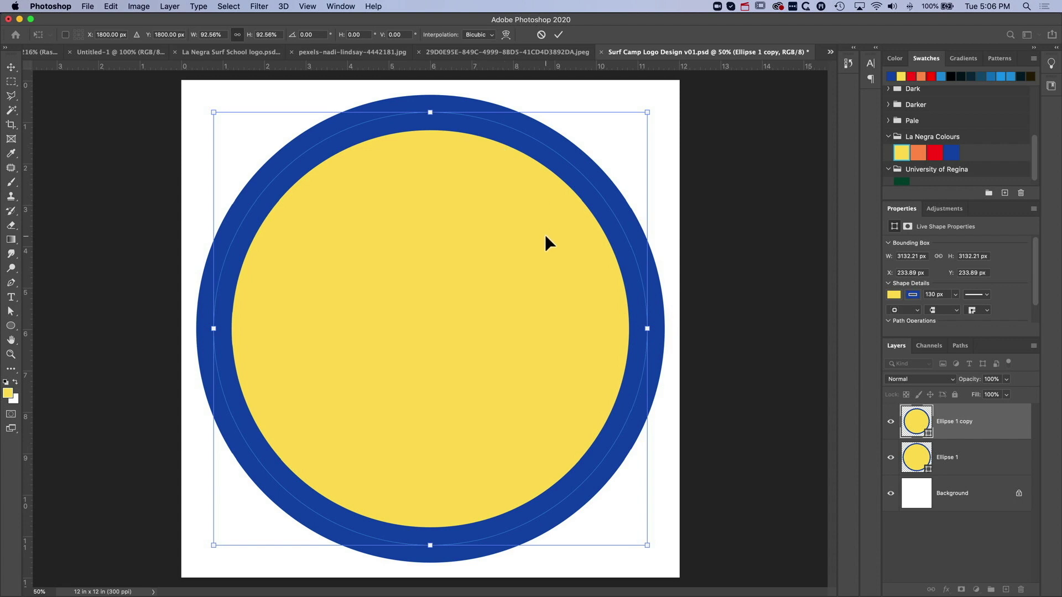
pyautogui.press('Return')
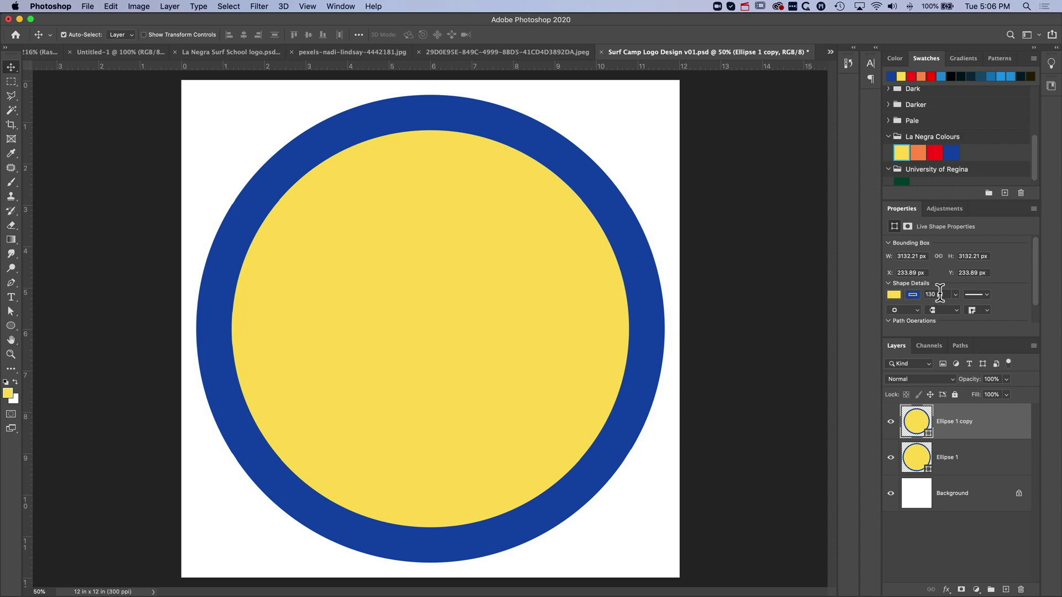
# - Change the smaller circle's stroke to the orange swatch from La Negra Colours and deselect it
pyautogui.click(913, 296)
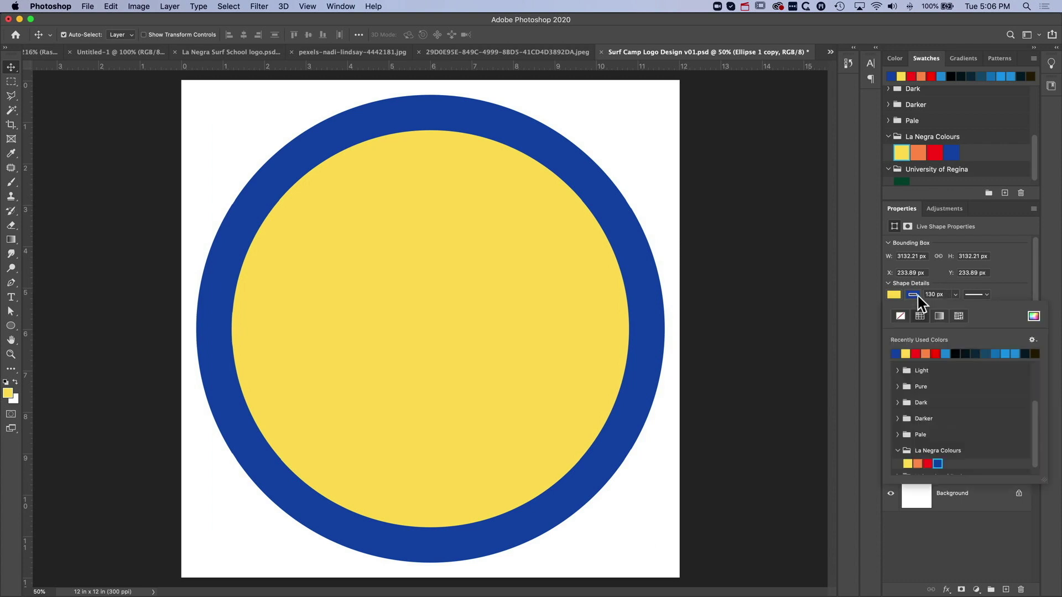
pyautogui.click(917, 464)
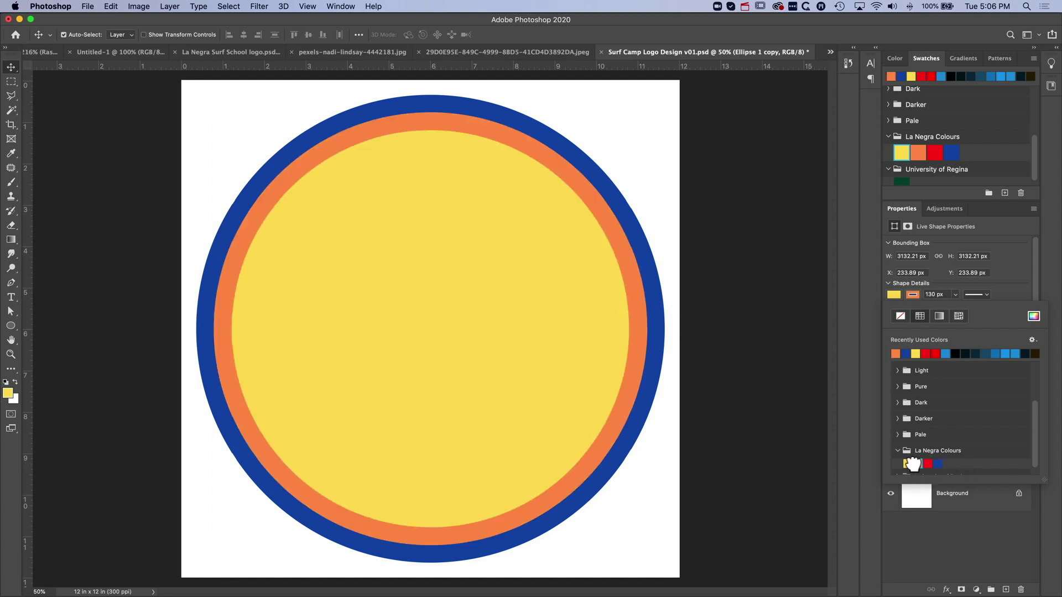
pyautogui.click(232, 114)
pyautogui.press('super+equal')
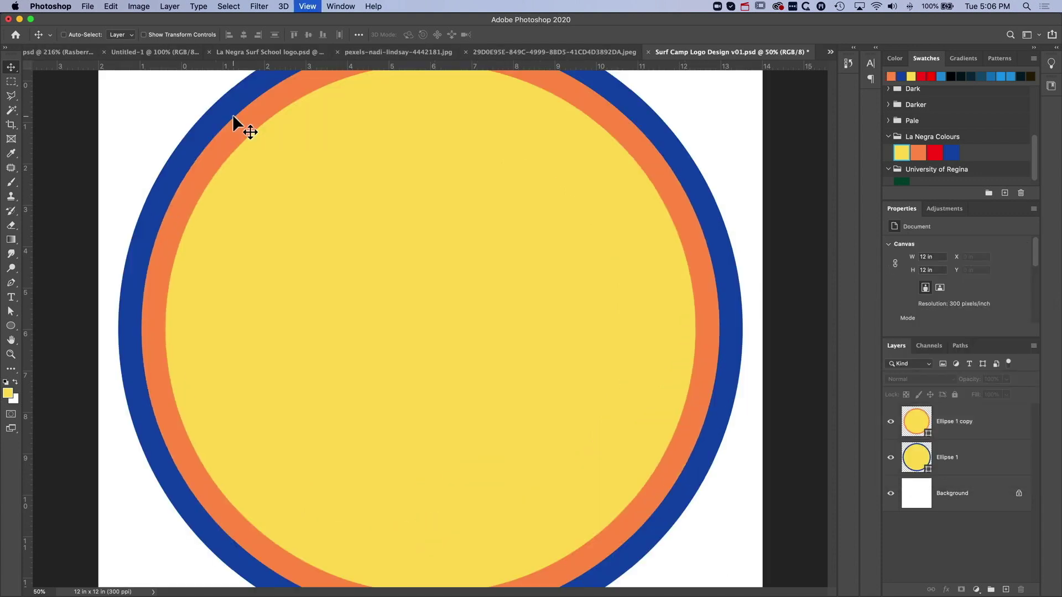
# - Scale the orange-ringed circle proportionally about its centre to 99.85% so its edge meets the inside of the blue ring
pyautogui.press('super+equal')
pyautogui.press('super+equal')
pyautogui.keyDown('super'); pyautogui.click(346, 244); pyautogui.keyUp('super')
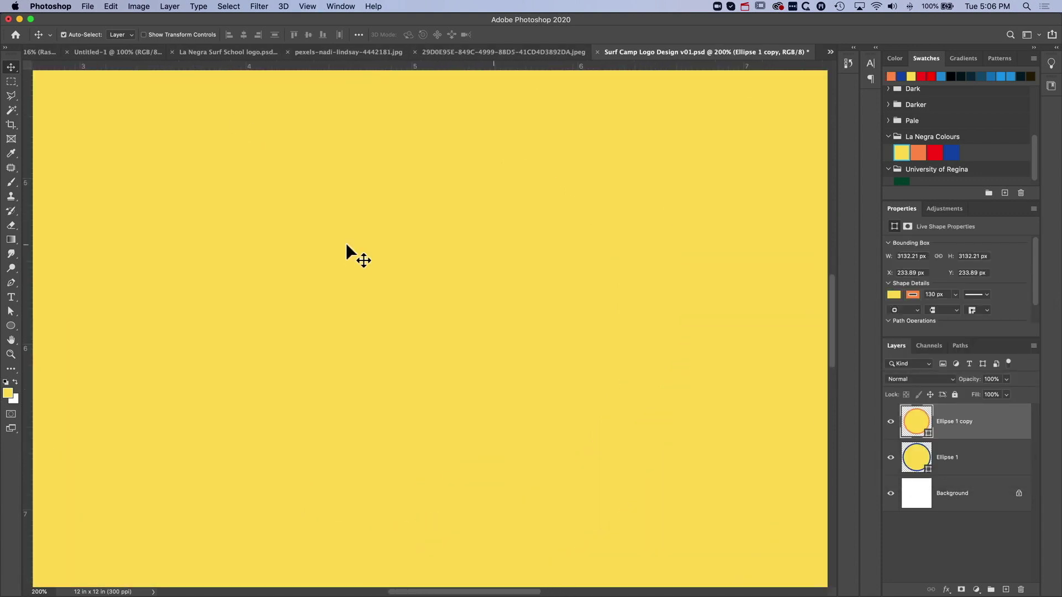
pyautogui.hscroll(-10, 346, 242)
pyautogui.scroll(8, 347, 242)
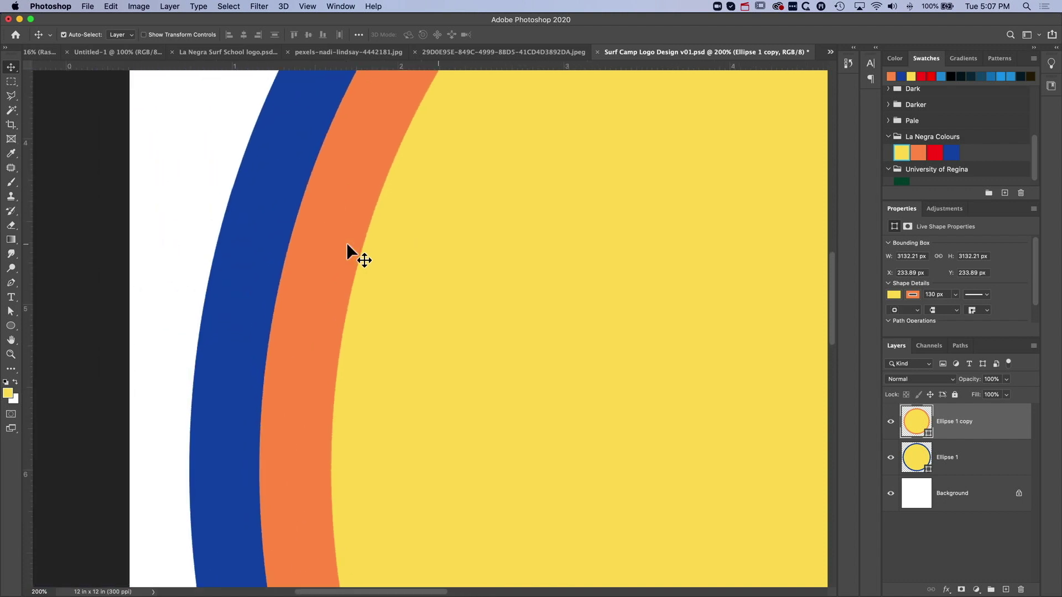
pyautogui.scroll(5, 347, 242)
pyautogui.scroll(6, 552, 230)
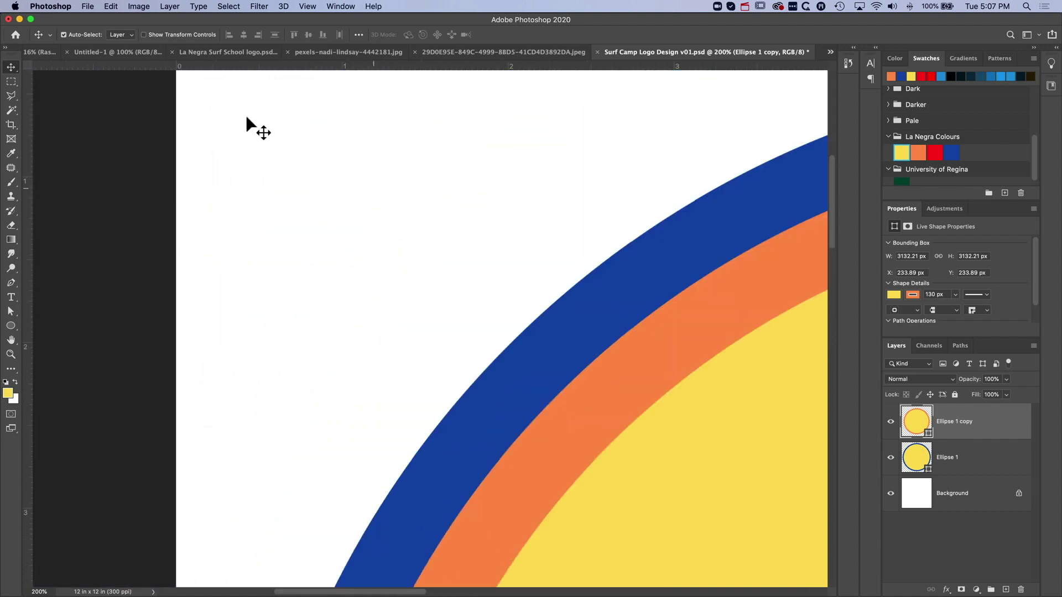
pyautogui.click(111, 6)
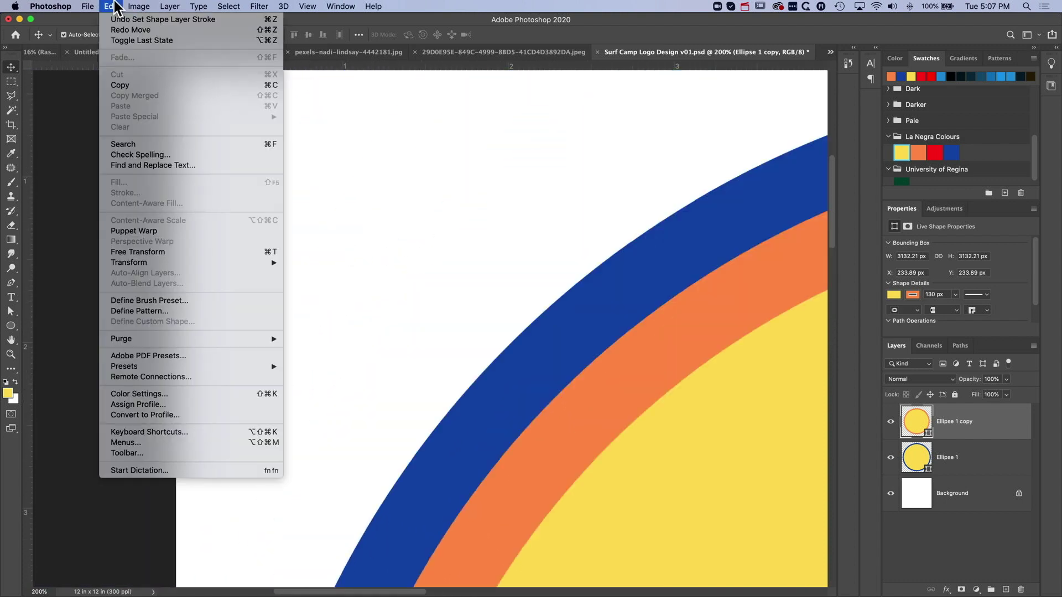
pyautogui.click(149, 252)
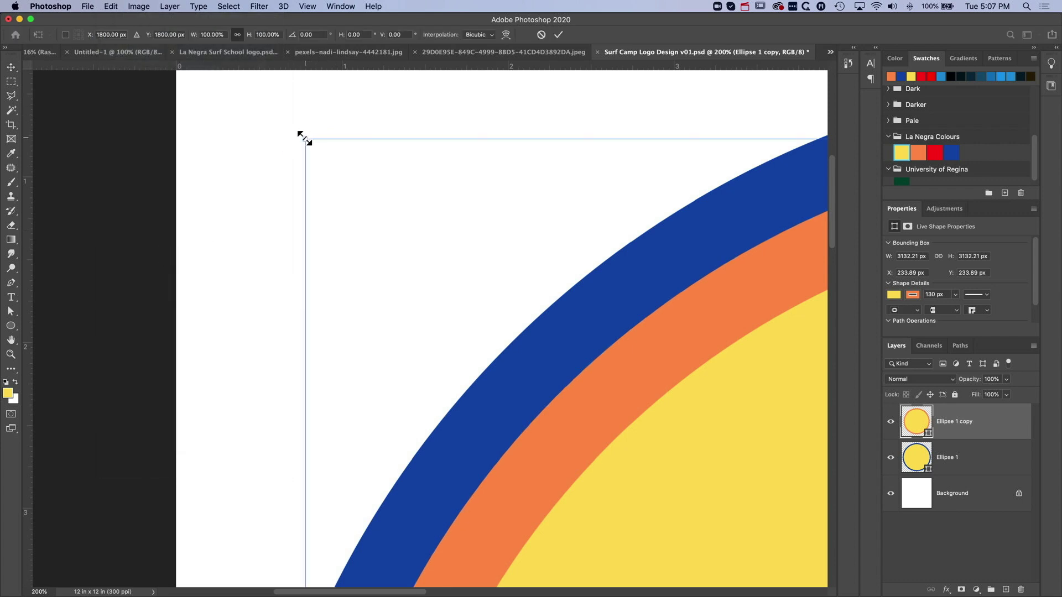
pyautogui.moveTo(304, 137); pyautogui.dragTo(304, 141)
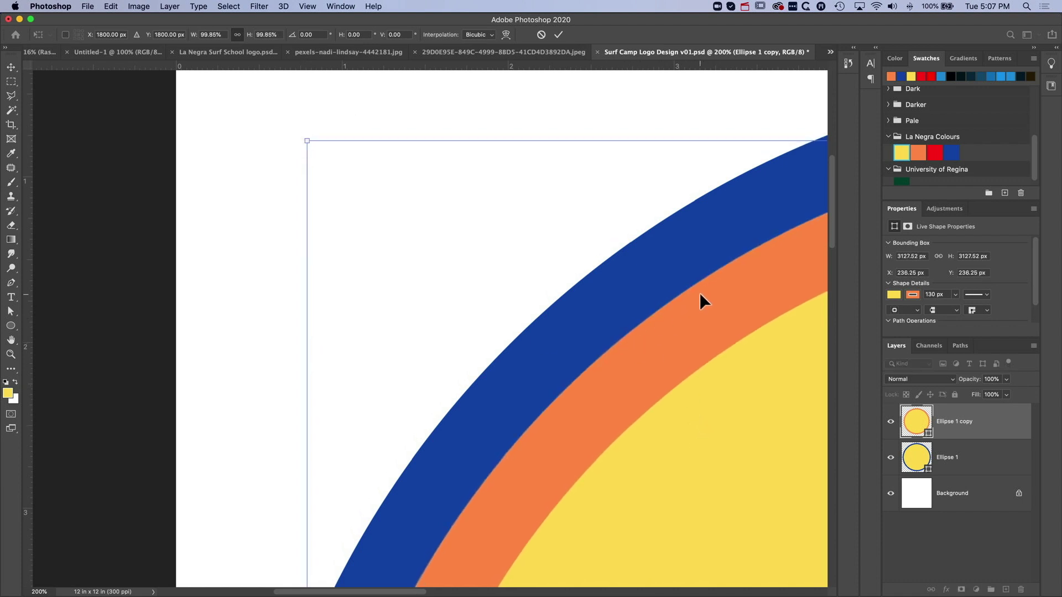
pyautogui.press('super+0')
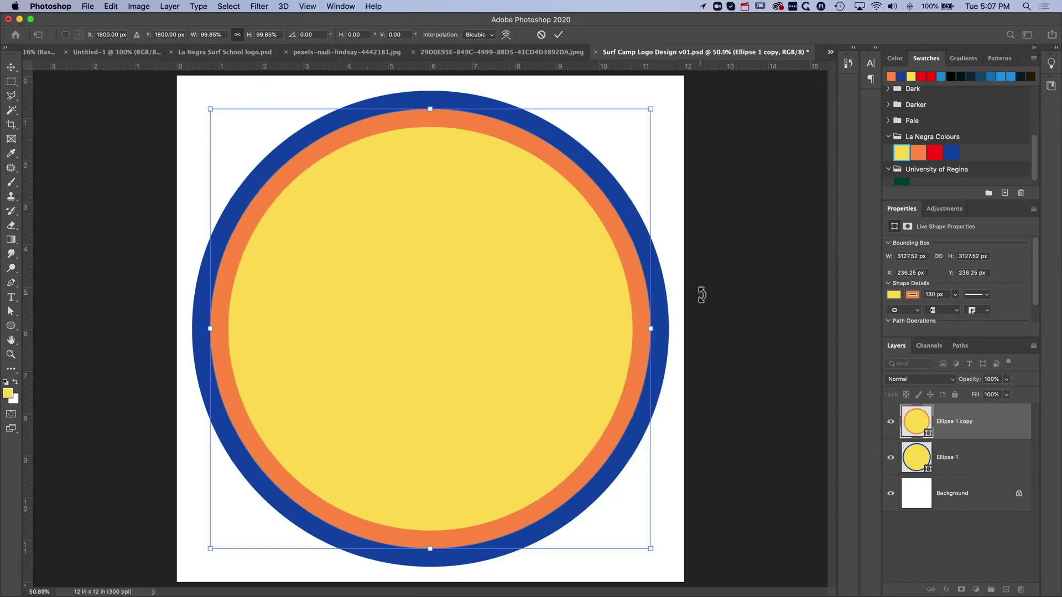
pyautogui.press('Return')
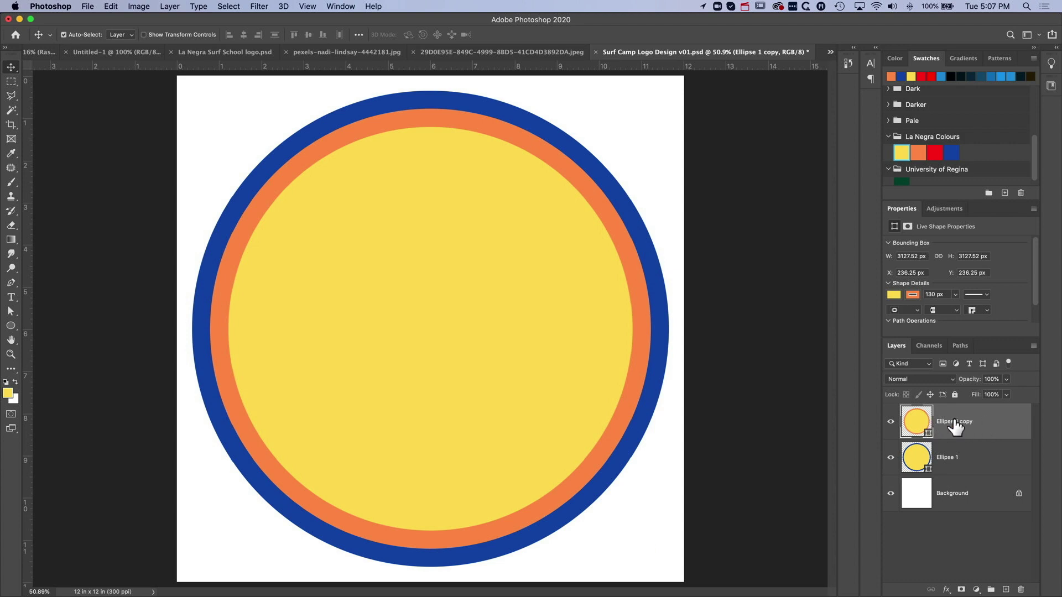
# - Duplicate the Ellipse 1 copy layer and change the duplicate's stroke to the red swatch from La Negra Colours
pyautogui.moveTo(953, 428); pyautogui.dragTo(1006, 590)
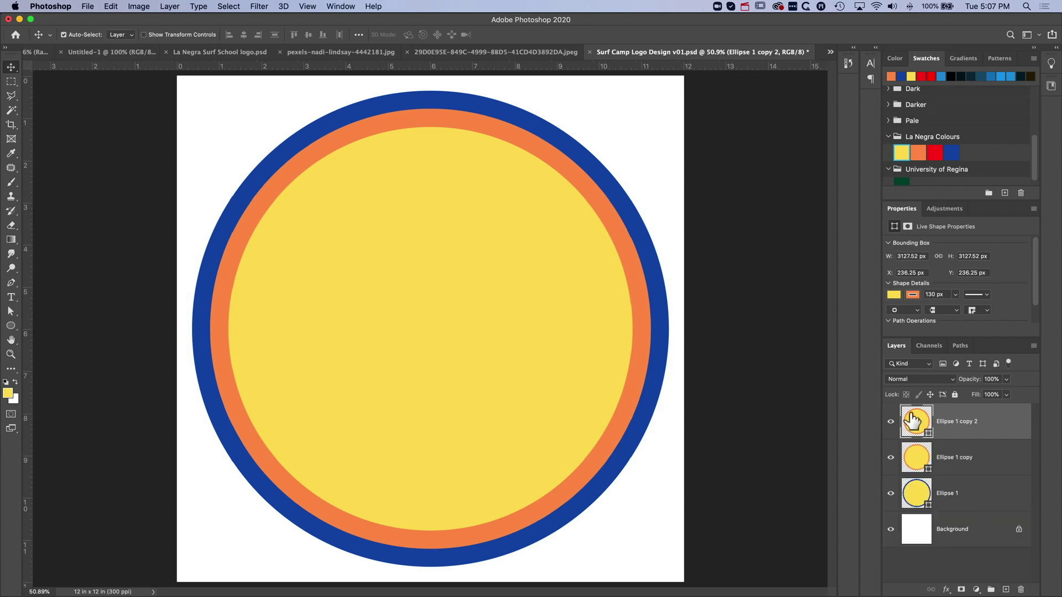
pyautogui.rightClick(960, 426)
pyautogui.click(960, 422)
pyautogui.click(914, 295)
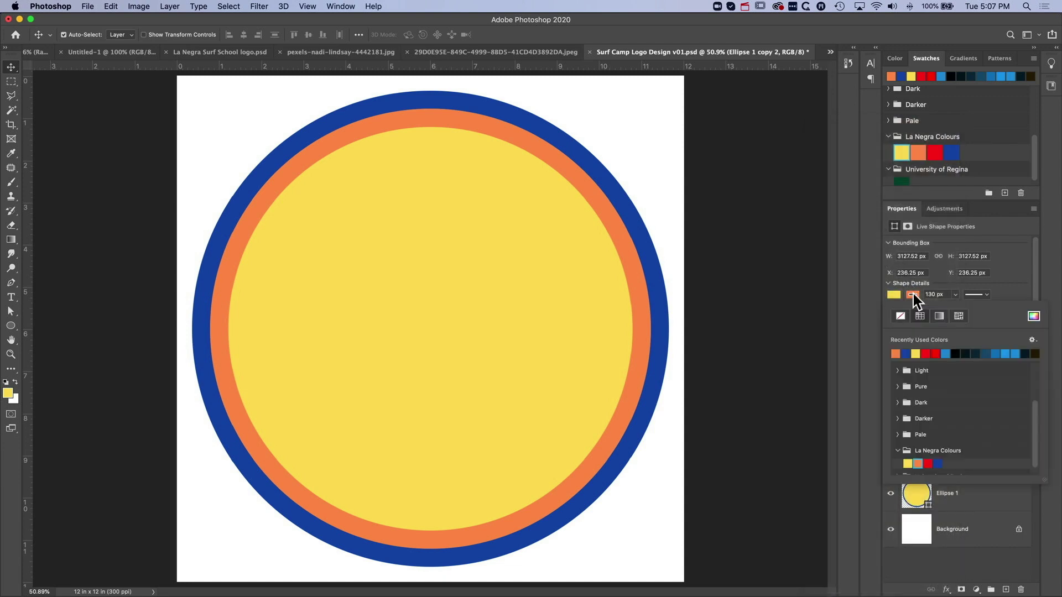
pyautogui.click(929, 463)
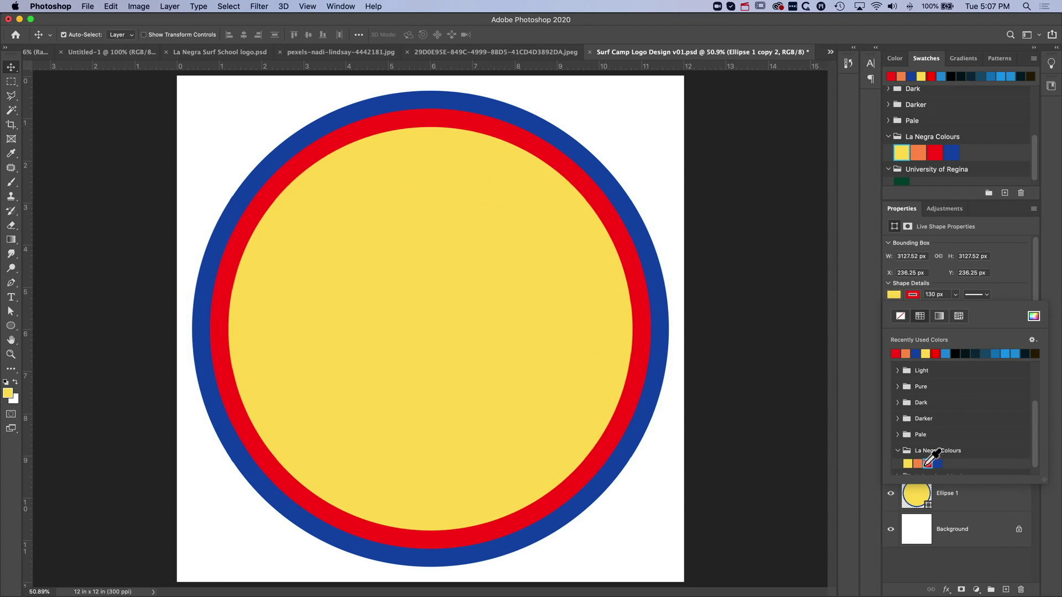
pyautogui.click(965, 498)
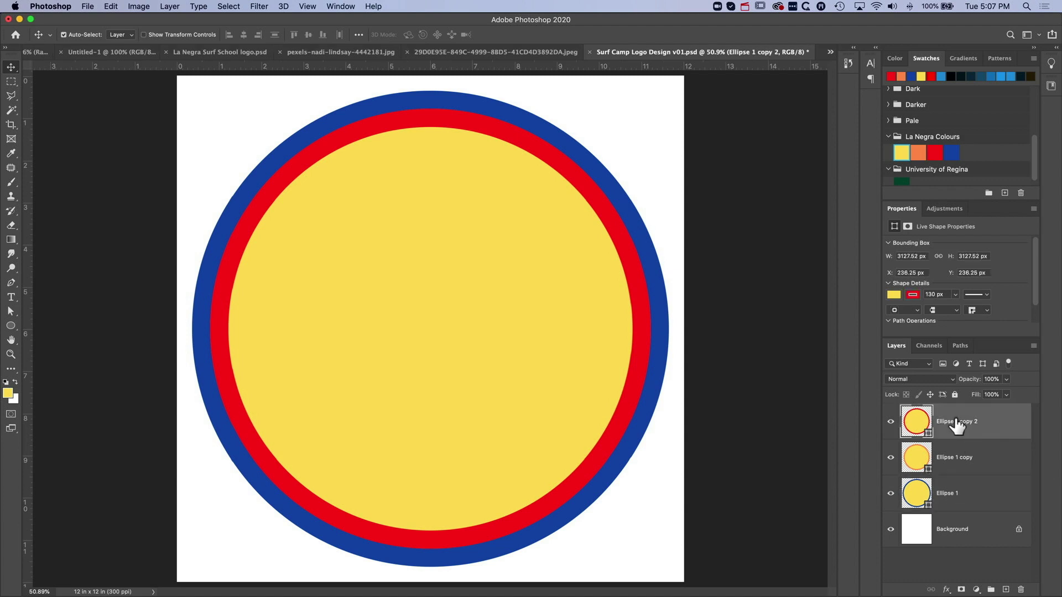
# - Scale the red-ringed circle proportionally about its centre to about 2882 px wide, so it sits inside the orange ring
pyautogui.click(954, 426)
pyautogui.click(113, 6)
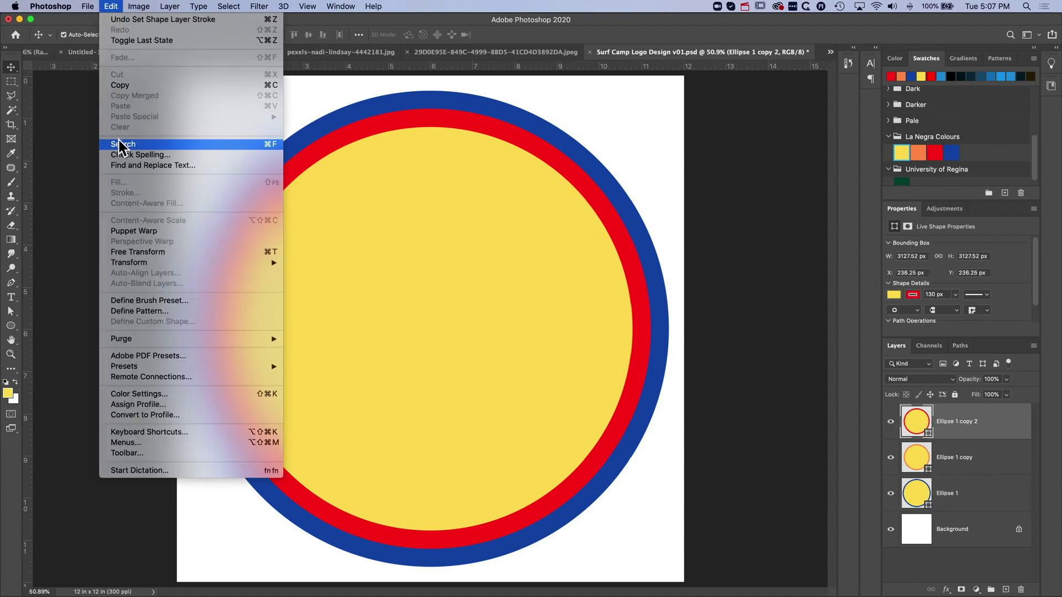
pyautogui.click(273, 252)
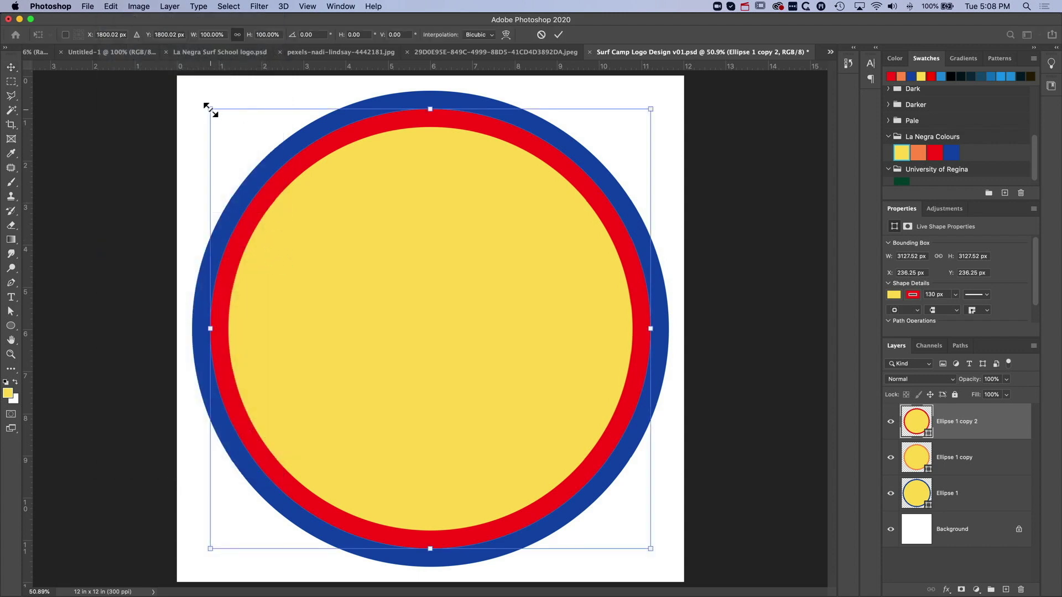
pyautogui.moveTo(211, 110); pyautogui.dragTo(227, 126)
pyautogui.press('Return')
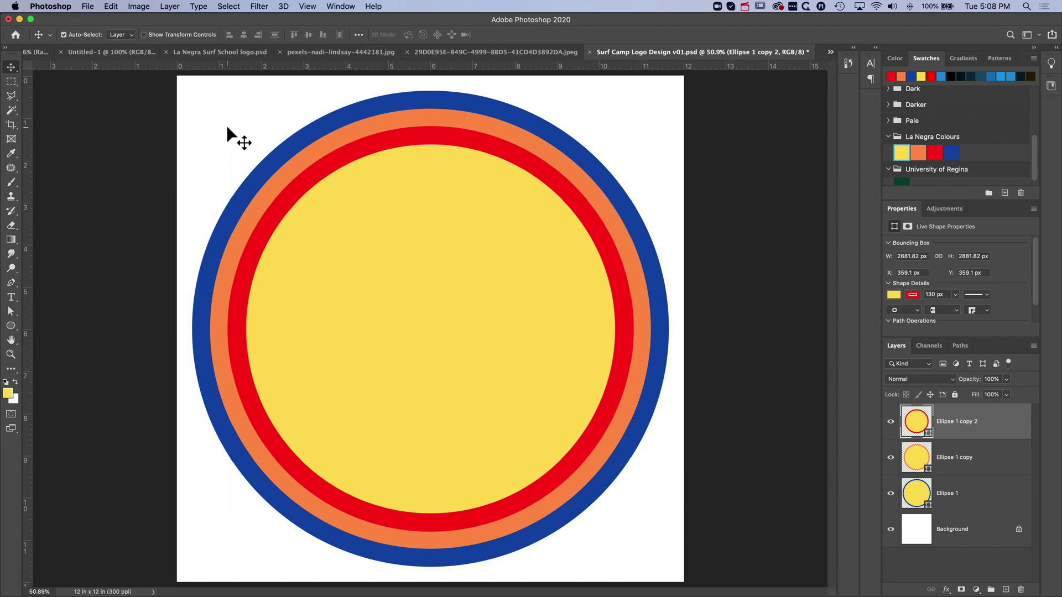
# - Shrink the red-ringed circle very slightly about its centre to refine its fit against the inner edge of the orange ring
pyautogui.press('super+equal')
pyautogui.press('super+equal')
pyautogui.press('super+equal')
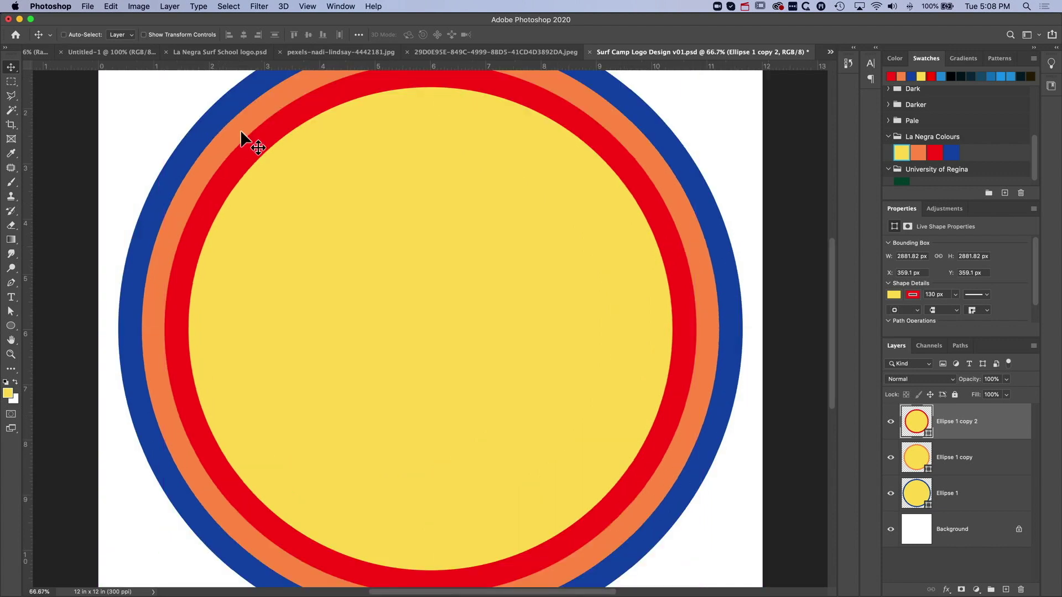
pyautogui.hscroll(-10, 149, 121)
pyautogui.scroll(3, 148, 122)
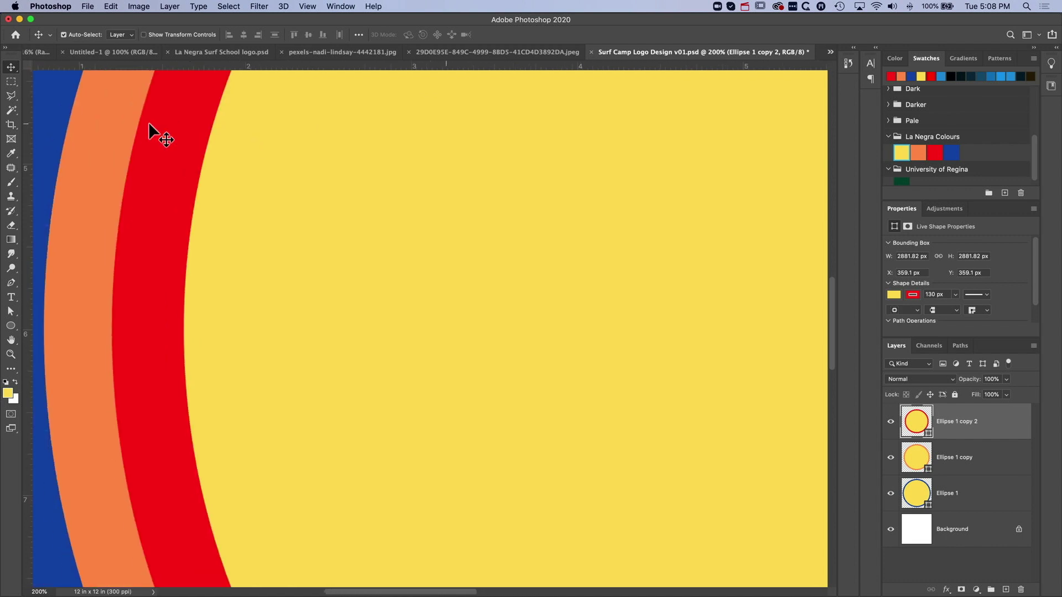
pyautogui.scroll(5, 150, 125)
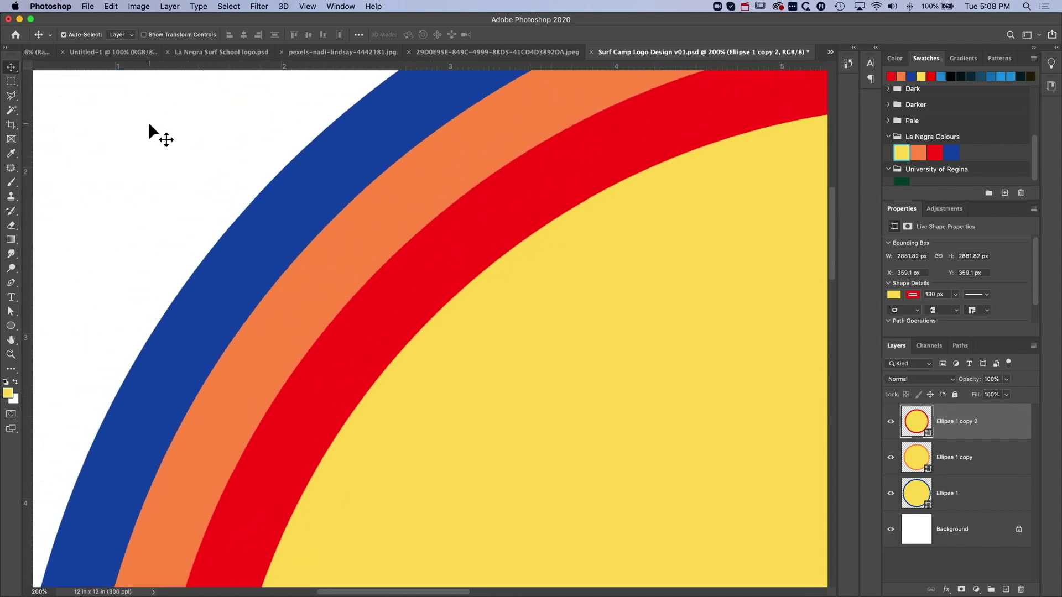
pyautogui.scroll(2, 149, 143)
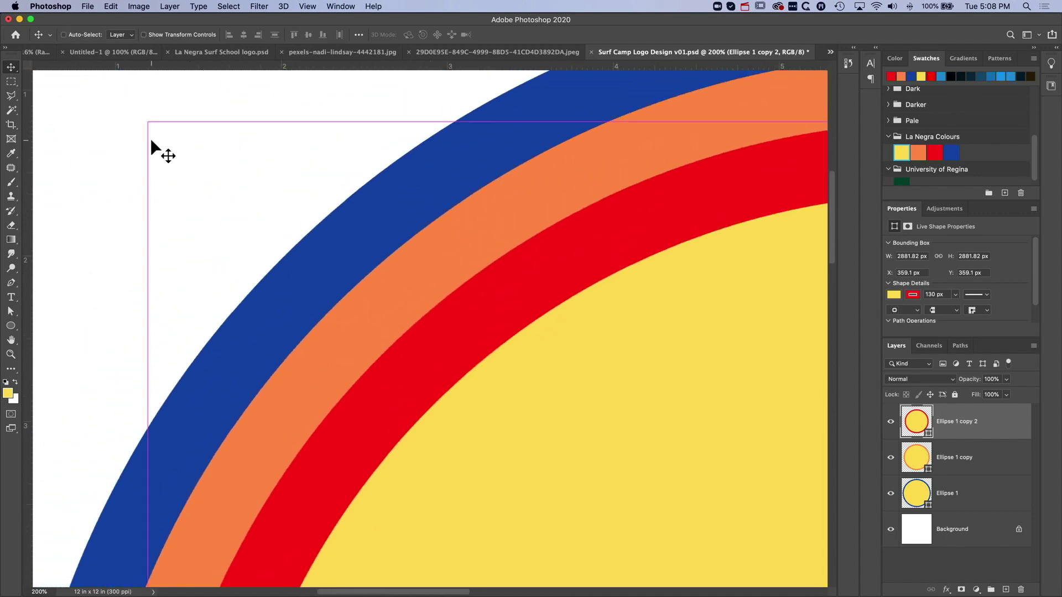
pyautogui.press('super+t')
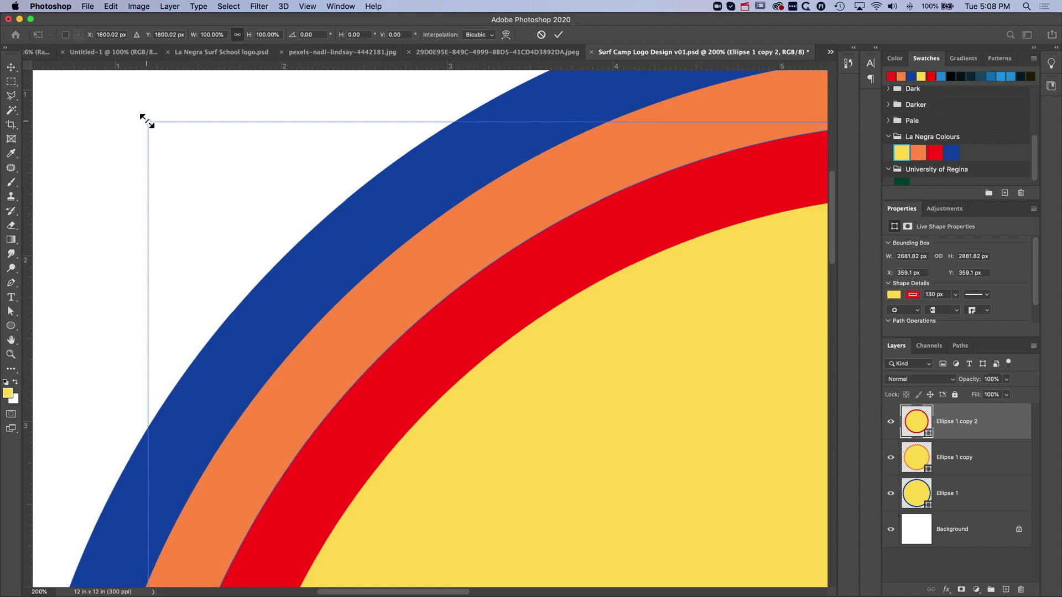
pyautogui.moveTo(147, 121)
pyautogui.mouseDown()
pyautogui.moveTo(161, 140)
pyautogui.moveTo(149, 124)
pyautogui.mouseUp()
pyautogui.press('Return')
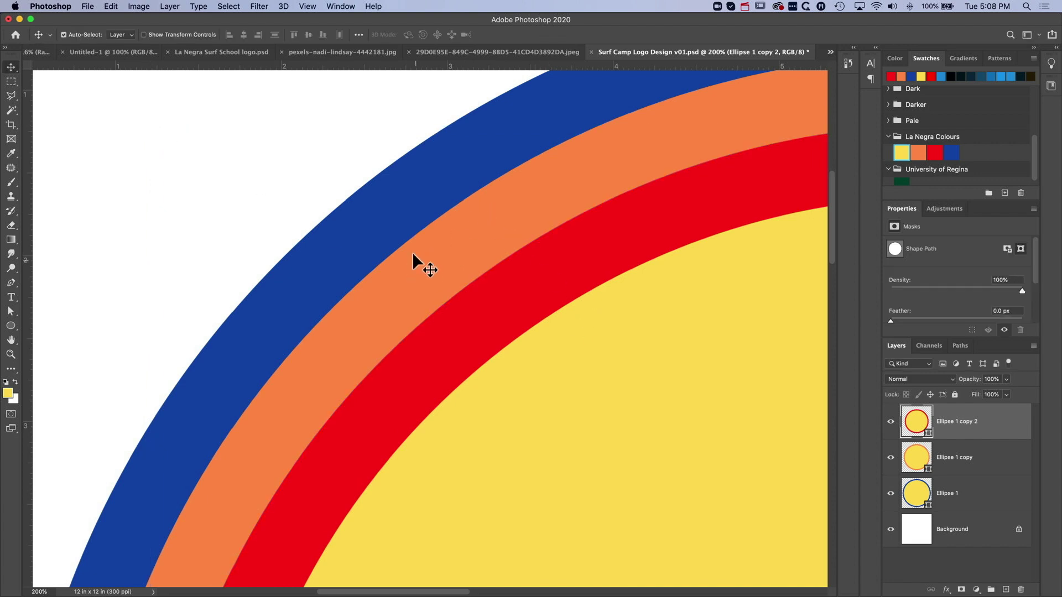
pyautogui.press('super+0')
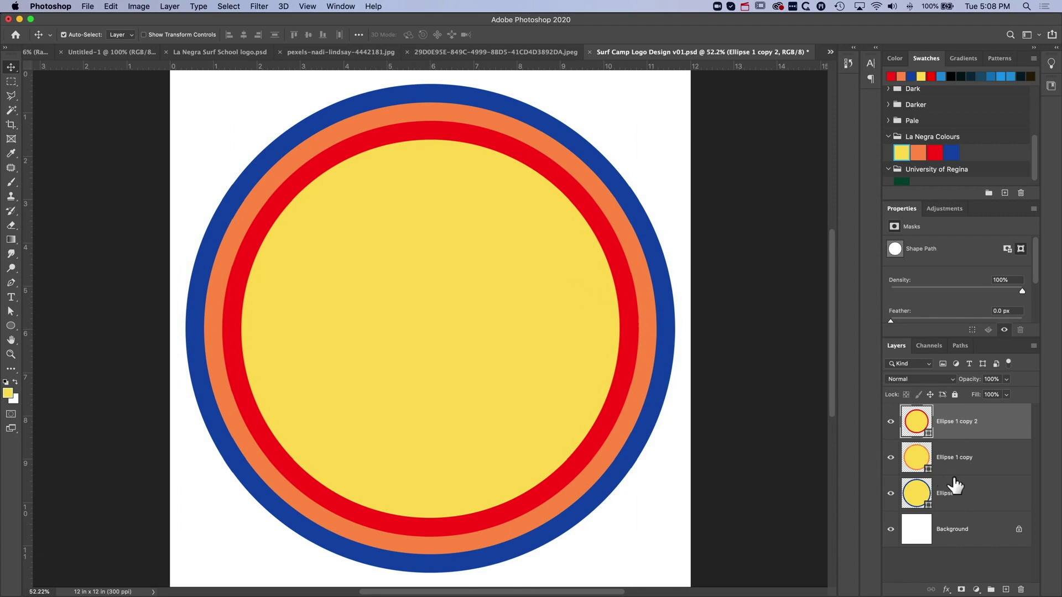
# - Group the three ellipse layers into a new group named Circles 01
pyautogui.keyDown('shift'); pyautogui.click(955, 489); pyautogui.keyUp('shift')
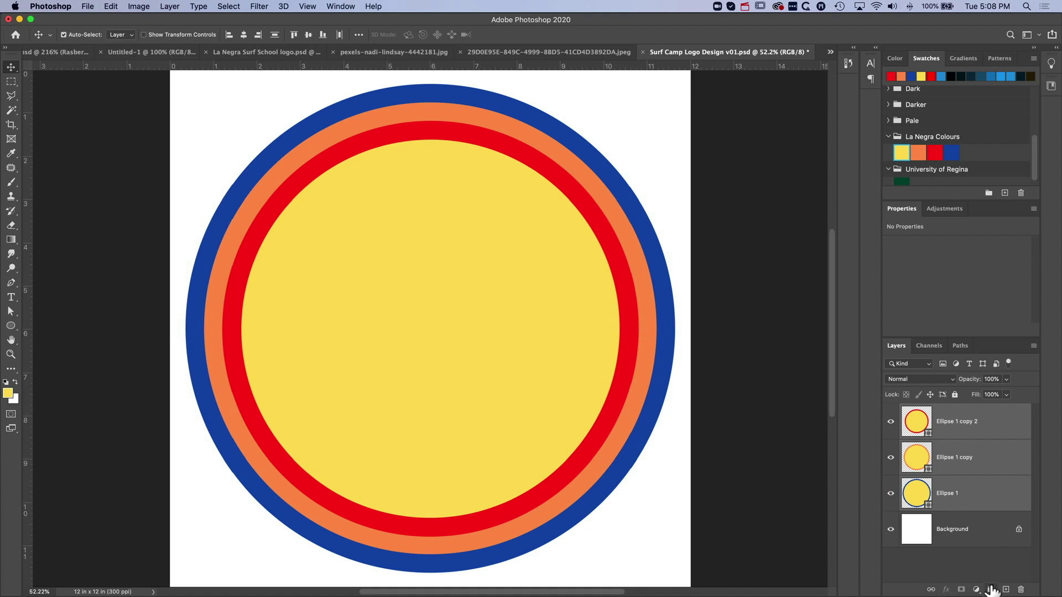
pyautogui.rightClick(1003, 425)
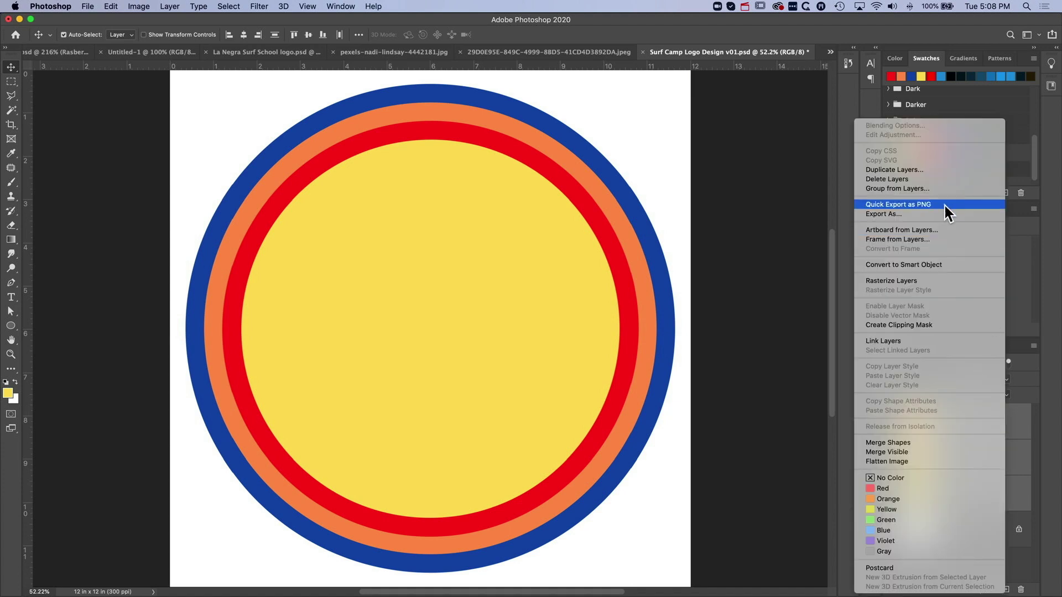
pyautogui.click(924, 188)
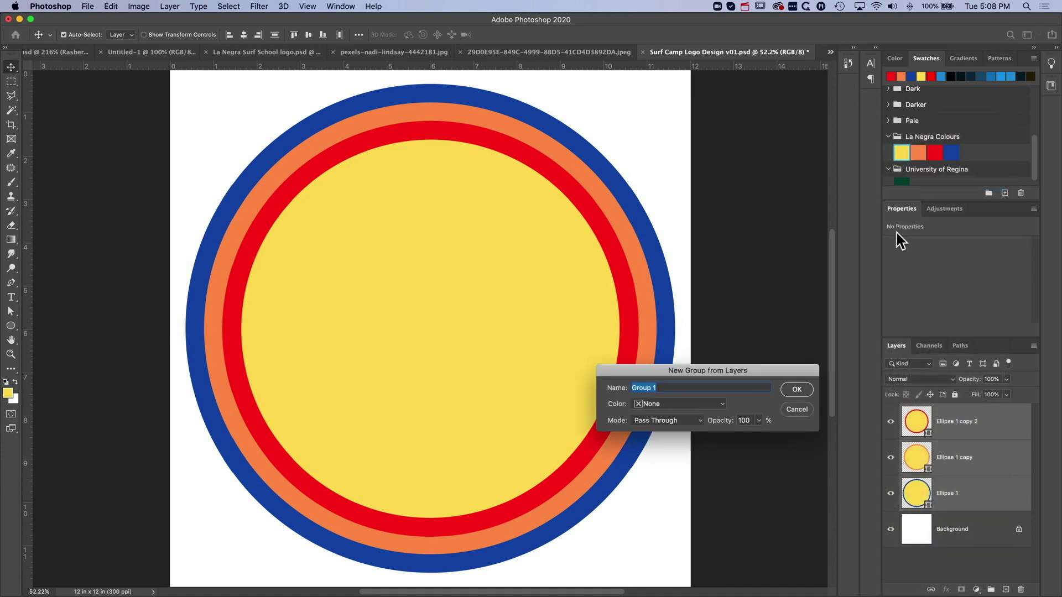
pyautogui.write('Circles 01')
pyautogui.press('Return')
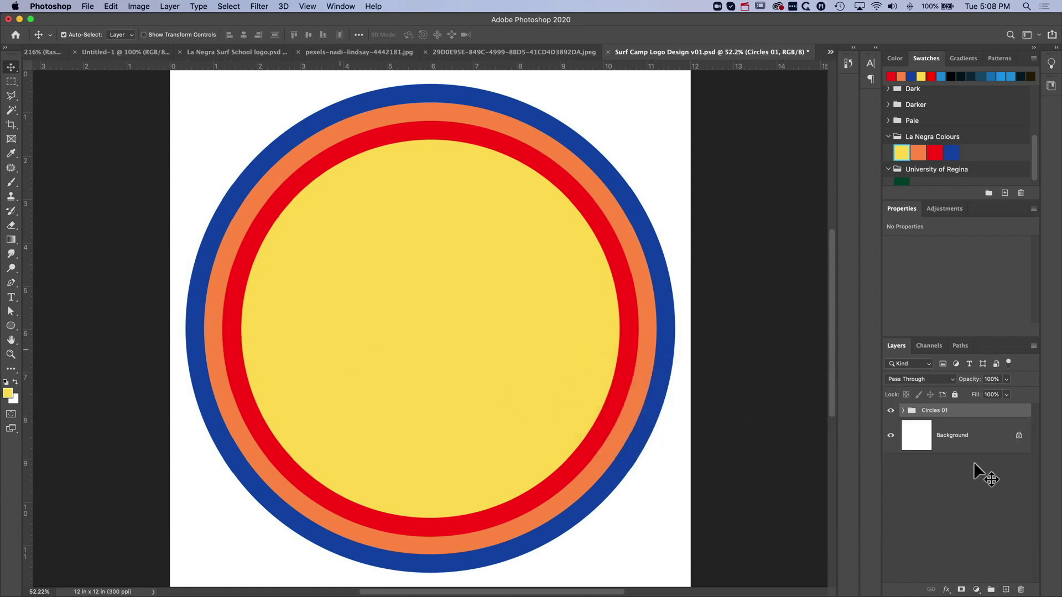
# - Hide the Circles 01 group and draw a circle about 1910 px in diameter directly above the Background layer
pyautogui.click(965, 442)
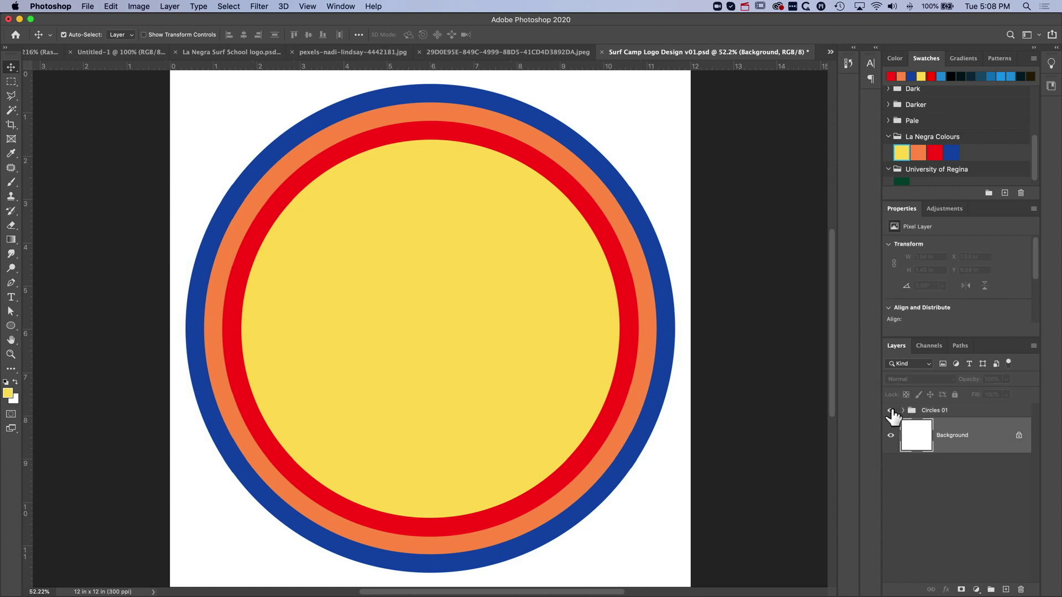
pyautogui.click(891, 411)
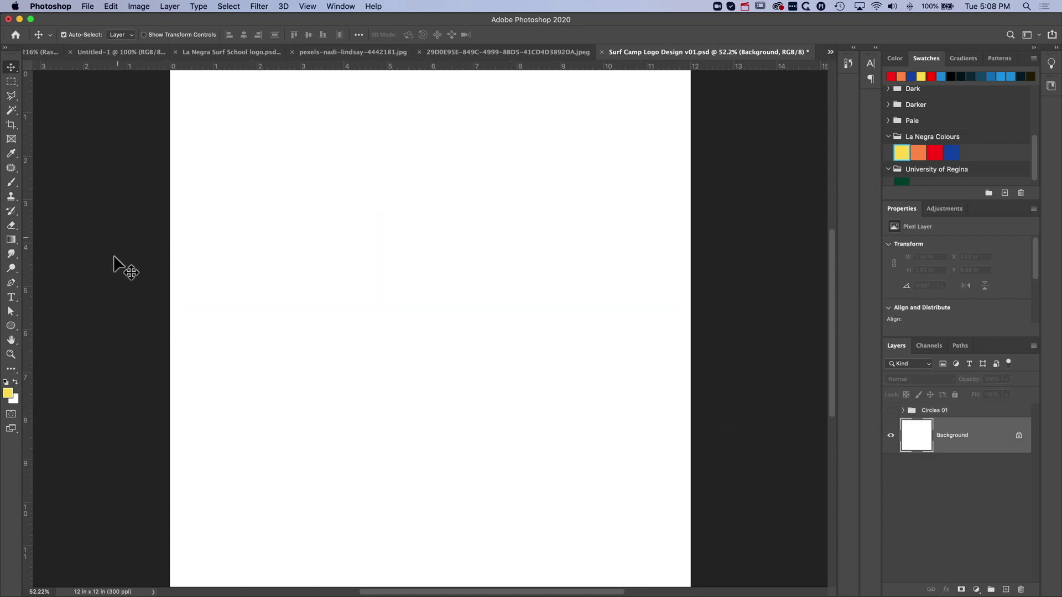
pyautogui.click(11, 326)
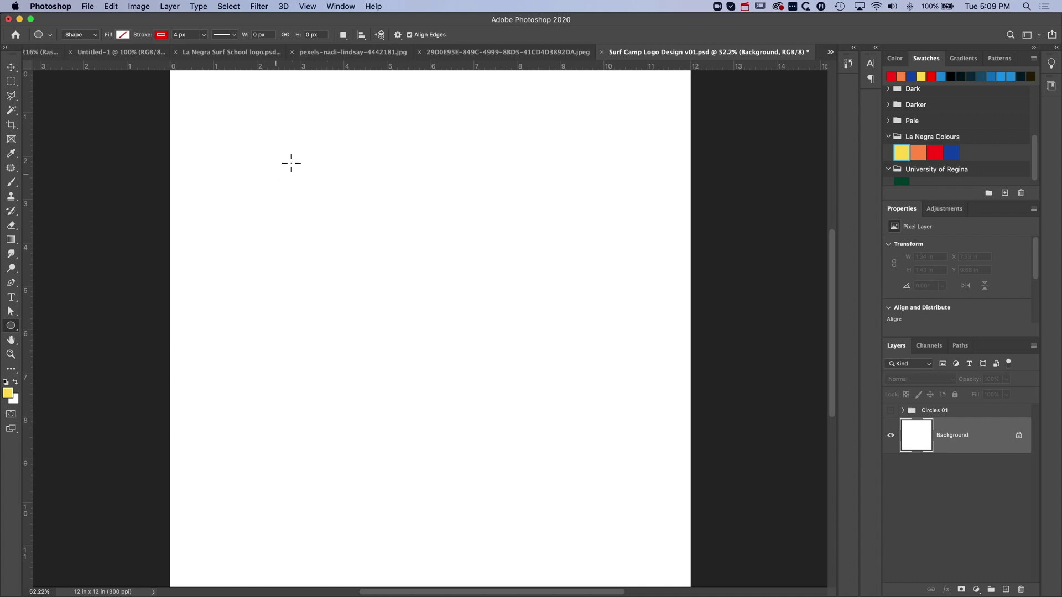
pyautogui.moveTo(291, 155); pyautogui.dragTo(568, 492)
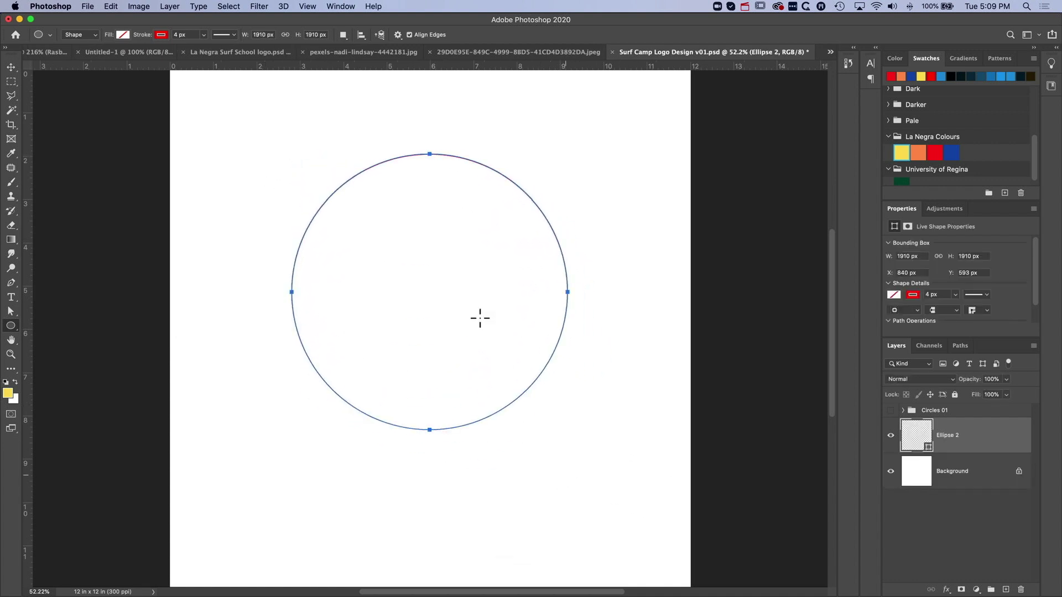
# - Fill the new circle with the La Negra yellow and widen its red stroke to 125 px
pyautogui.click(124, 35)
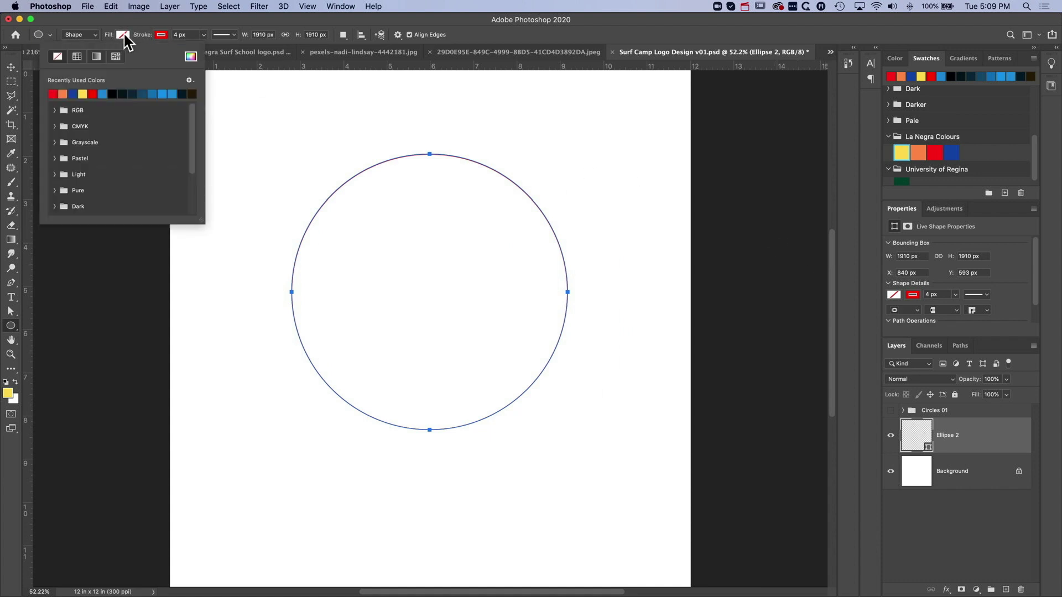
pyautogui.click(82, 93)
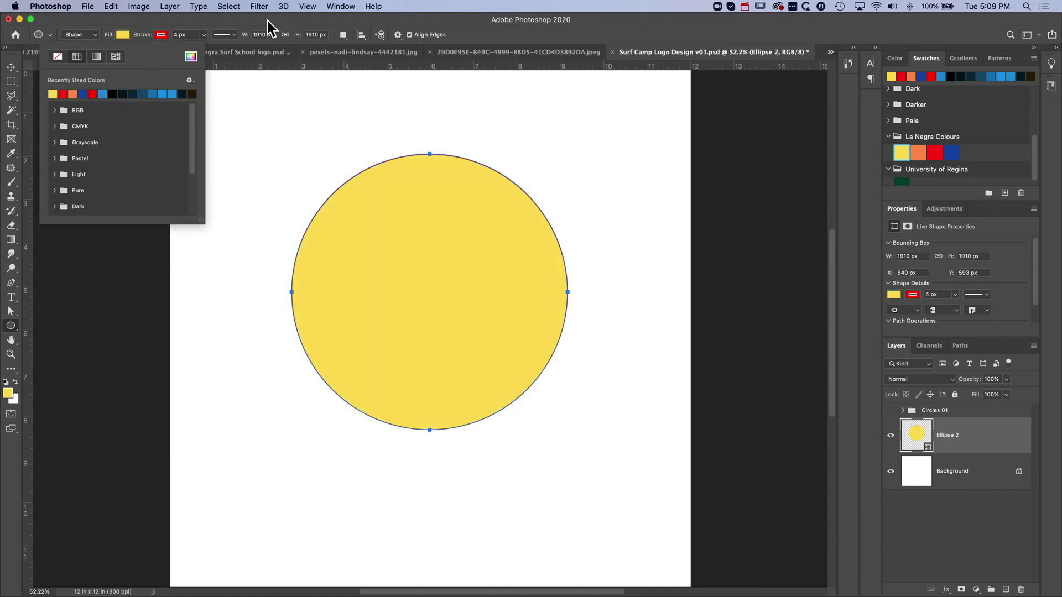
pyautogui.click(203, 36)
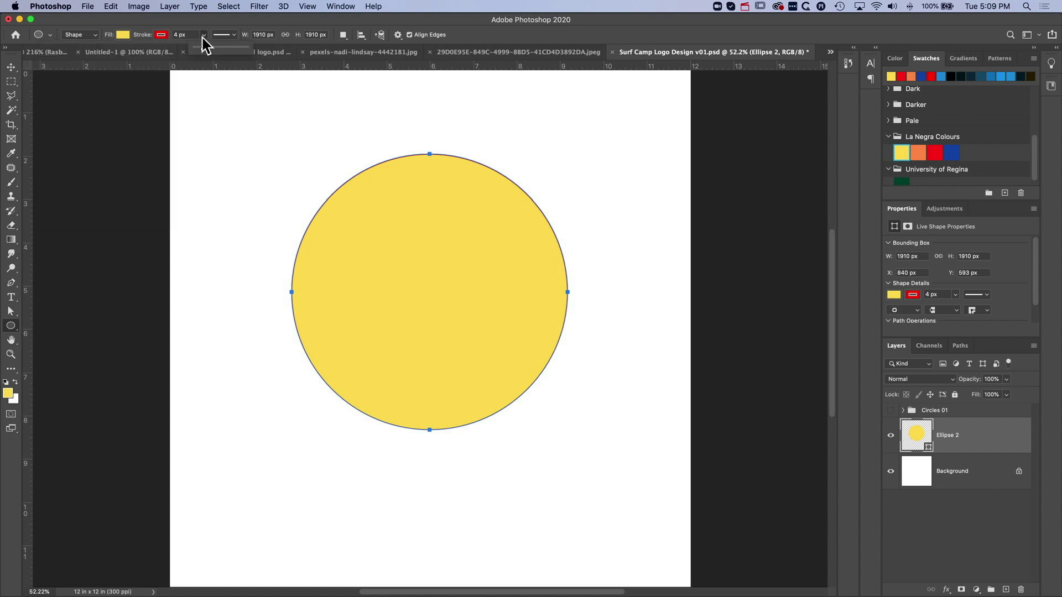
pyautogui.moveTo(204, 36); pyautogui.dragTo(231, 51)
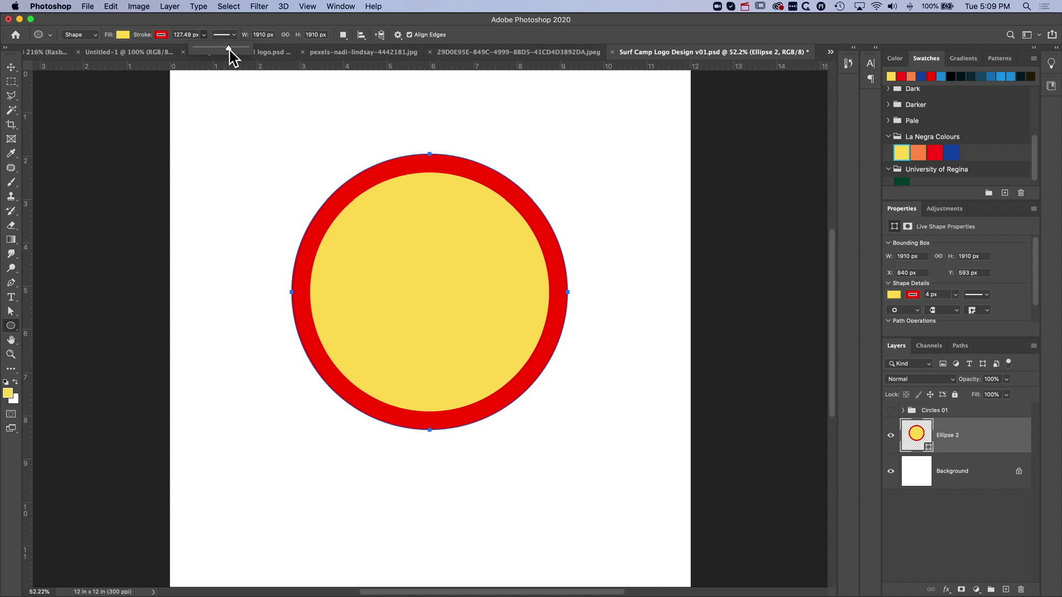
pyautogui.click(188, 35)
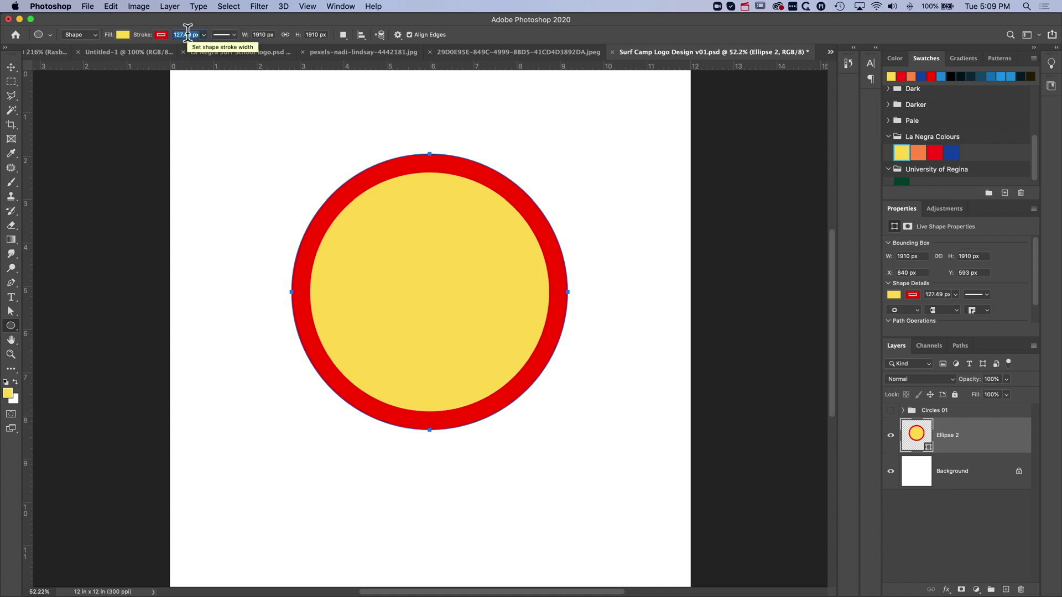
pyautogui.write('125')
pyautogui.press('Tab')
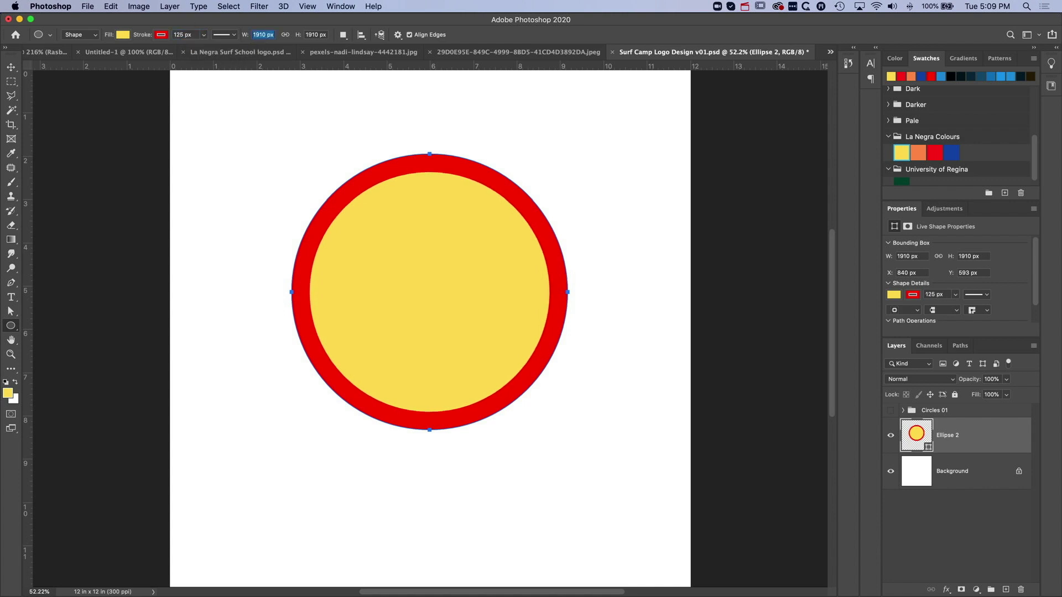
# - Centre the yellow circle on the canvas and add a 125 px outside Stroke layer style in orange ff914d
pyautogui.click(10, 67)
pyautogui.moveTo(451, 252); pyautogui.dragTo(457, 297)
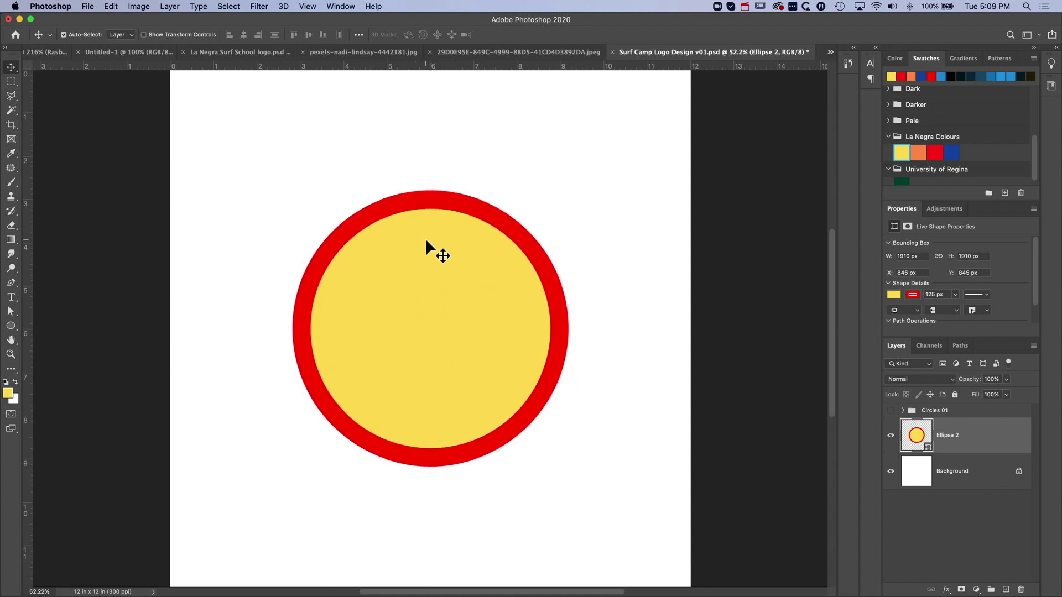
pyautogui.doubleClick(993, 441)
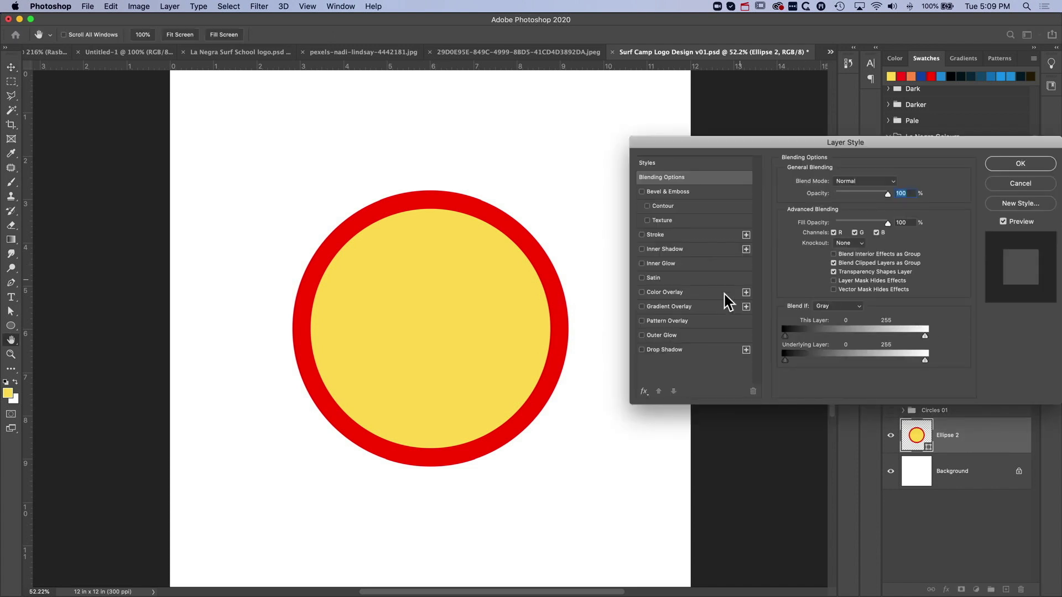
pyautogui.click(659, 235)
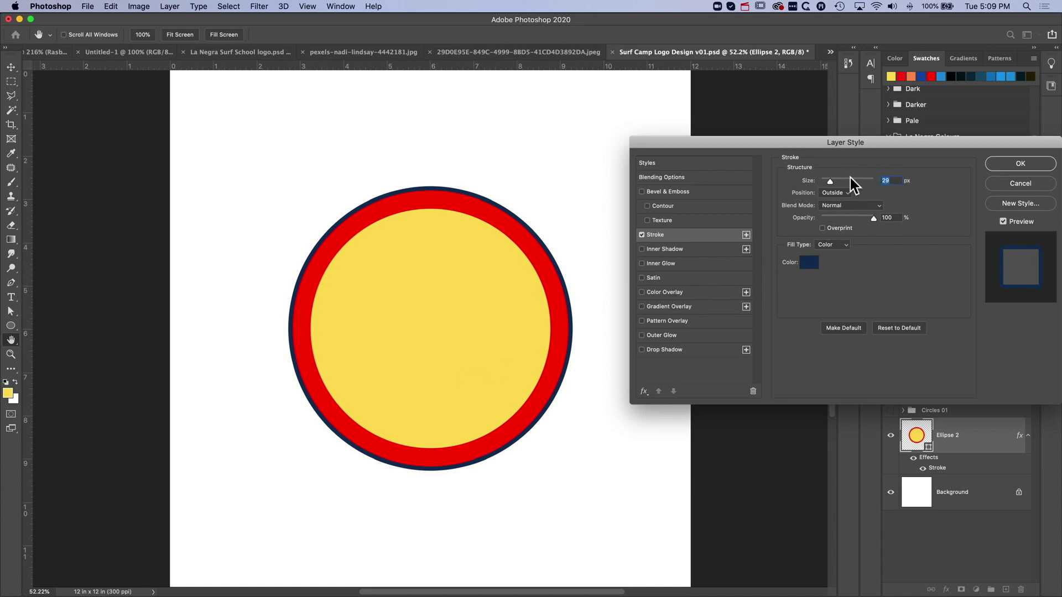
pyautogui.write('125')
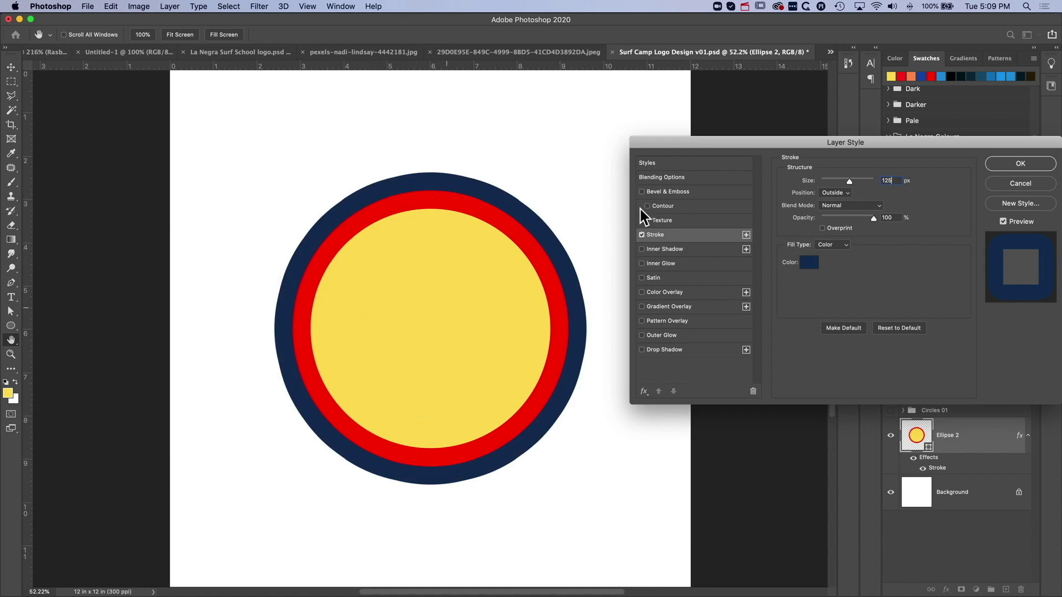
pyautogui.click(811, 266)
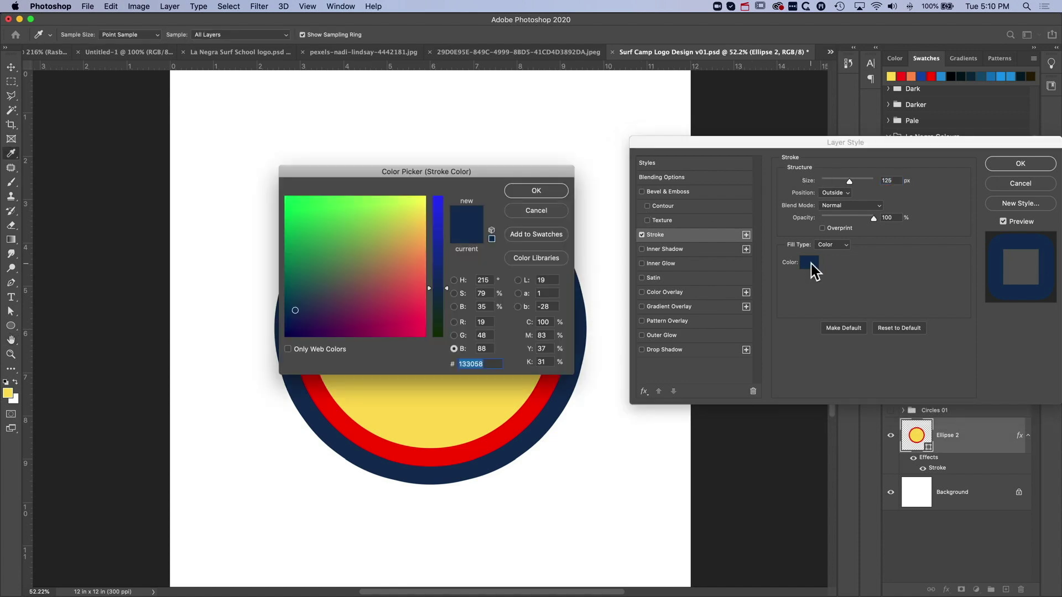
pyautogui.click(912, 77)
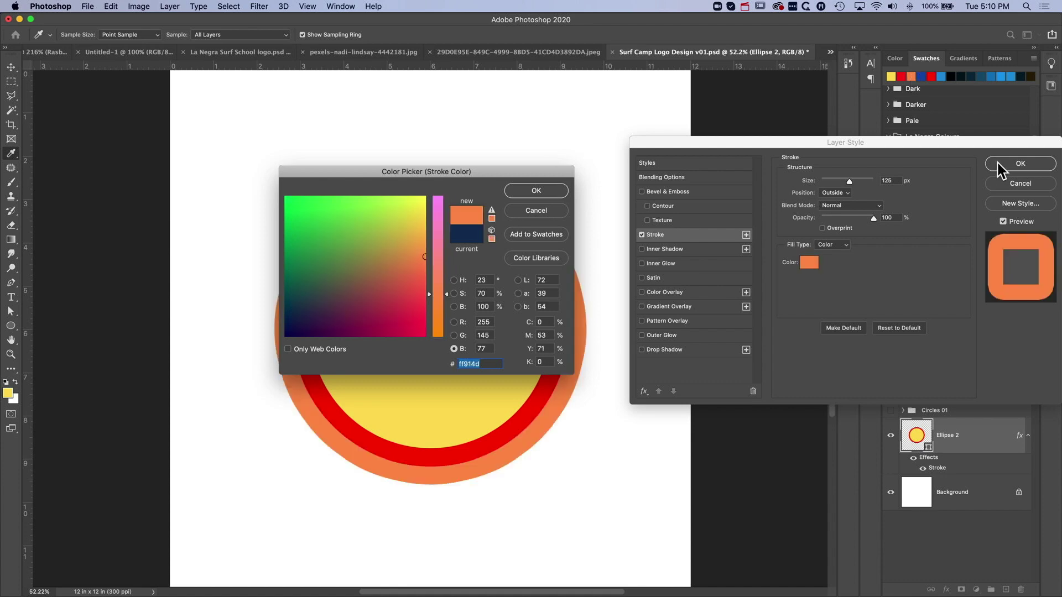
pyautogui.click(553, 192)
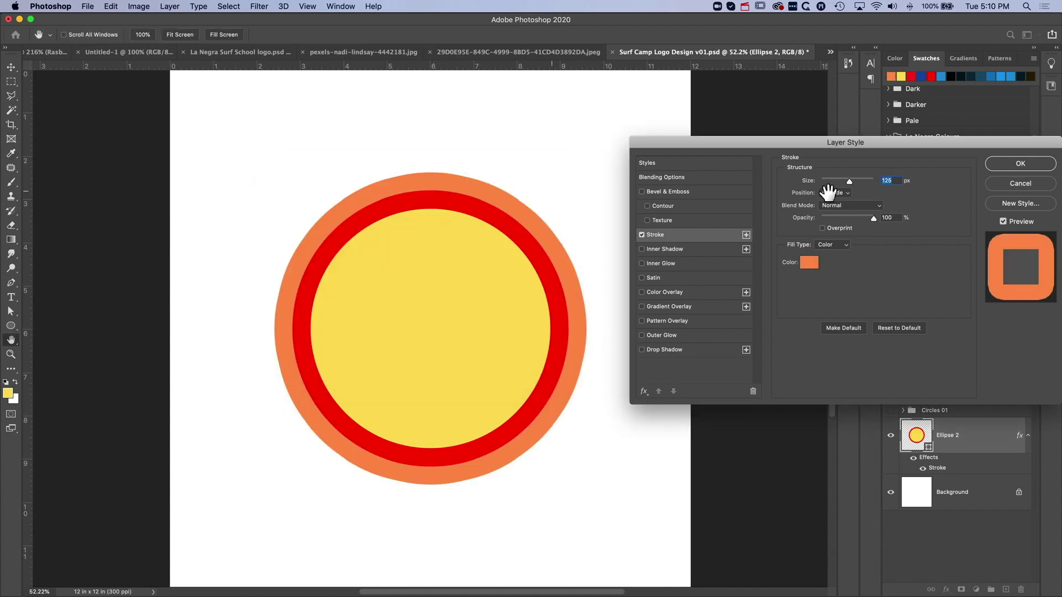
pyautogui.click(1020, 164)
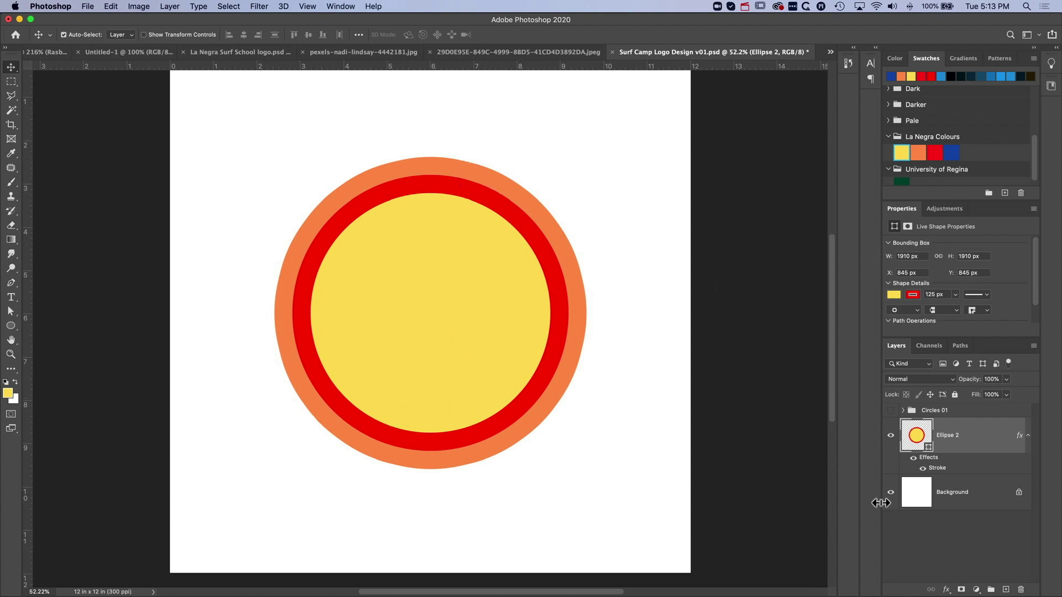
# - Hide the Ellipse 2 layer, then show the Circles 01 group and expand it
pyautogui.click(890, 435)
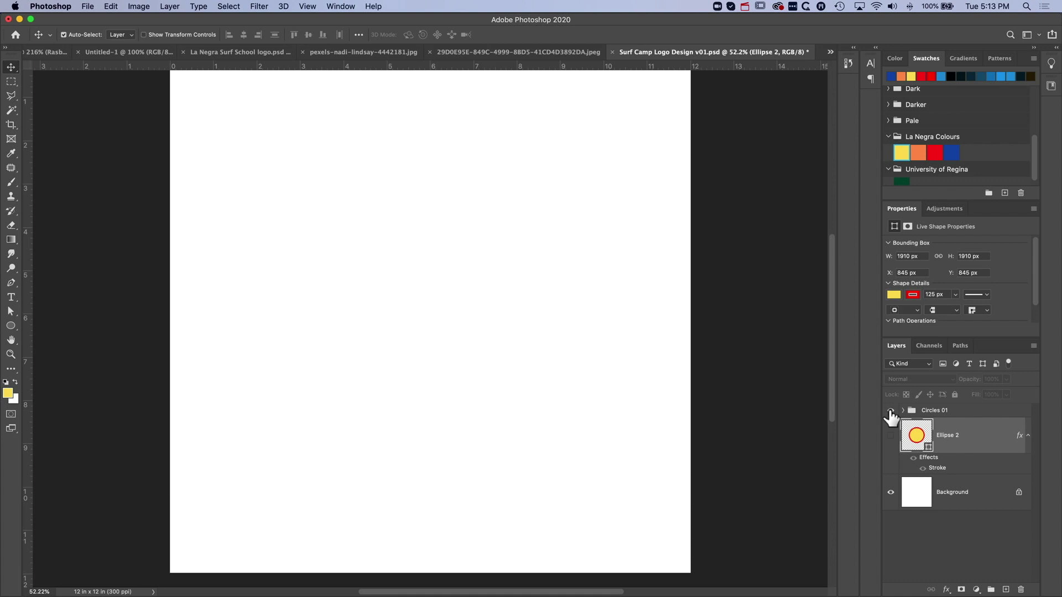
pyautogui.click(890, 411)
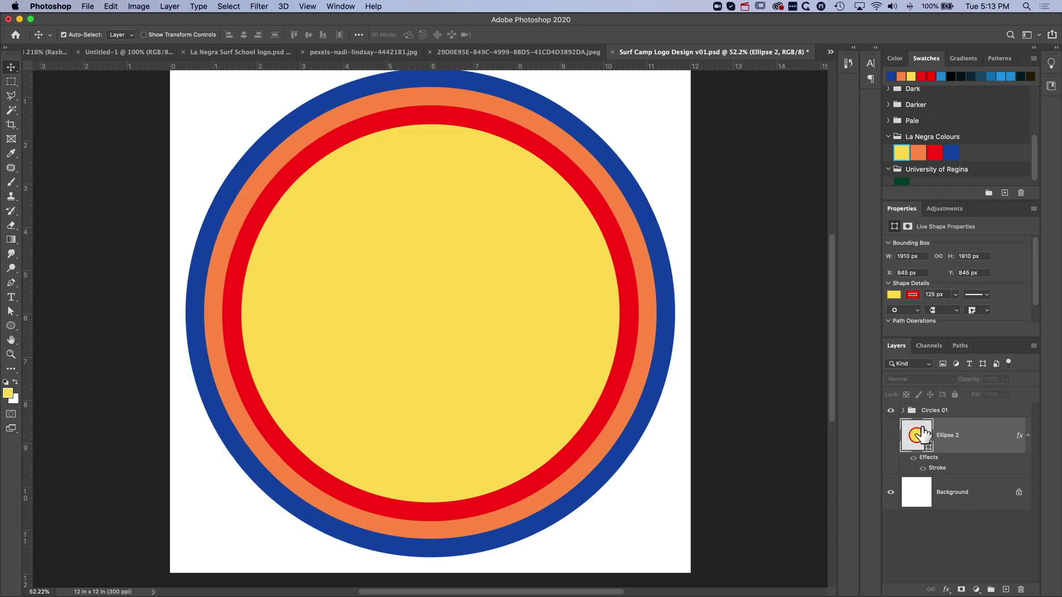
pyautogui.click(907, 412)
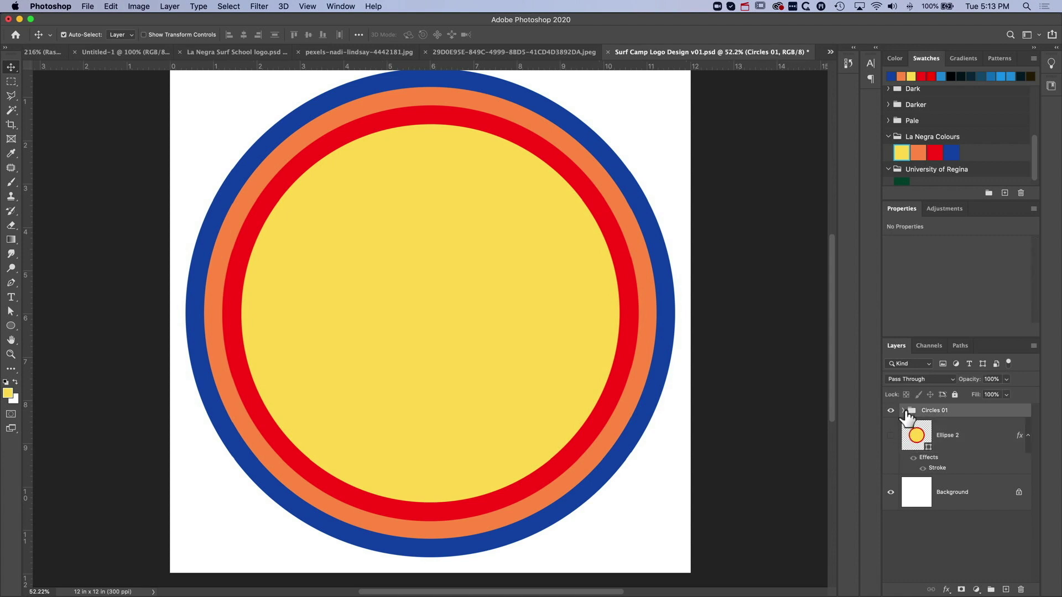
pyautogui.click(902, 410)
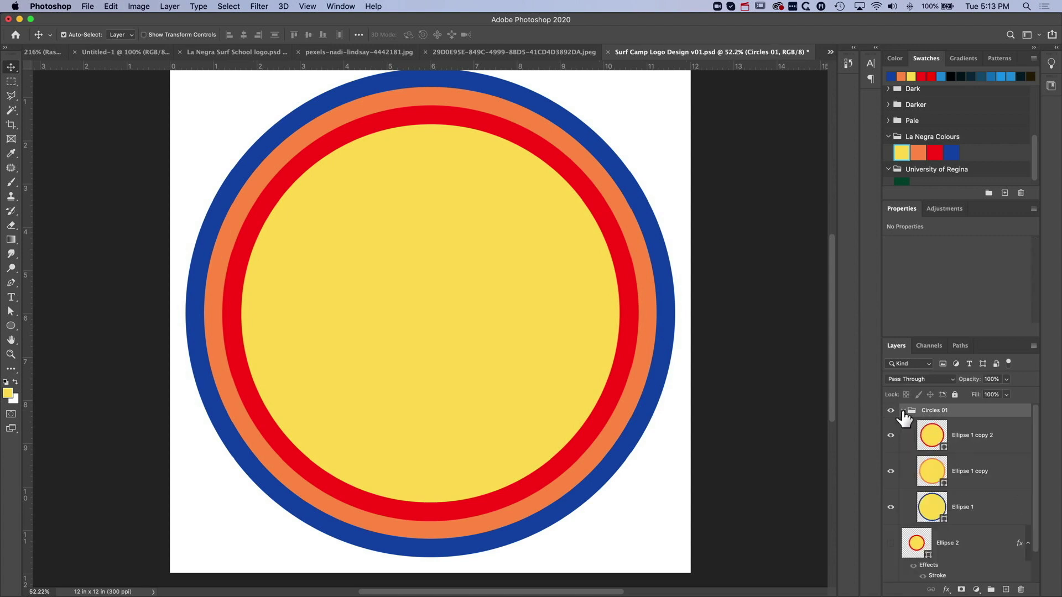
# - Set the blue stroke of the Ellipse 1 layer to 200 px
pyautogui.scroll(-1, 926, 517)
pyautogui.click(928, 501)
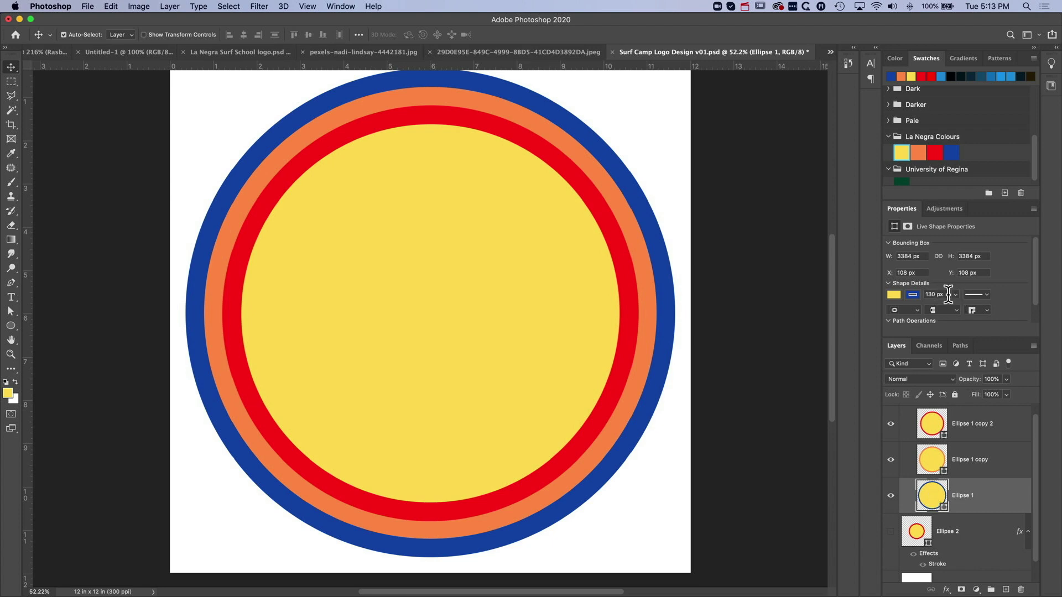
pyautogui.moveTo(947, 295); pyautogui.dragTo(843, 292)
pyautogui.write('200')
pyautogui.press('Tab')
# - Set the orange stroke of the Ellipse 1 copy layer to 200 px
pyautogui.click(930, 467)
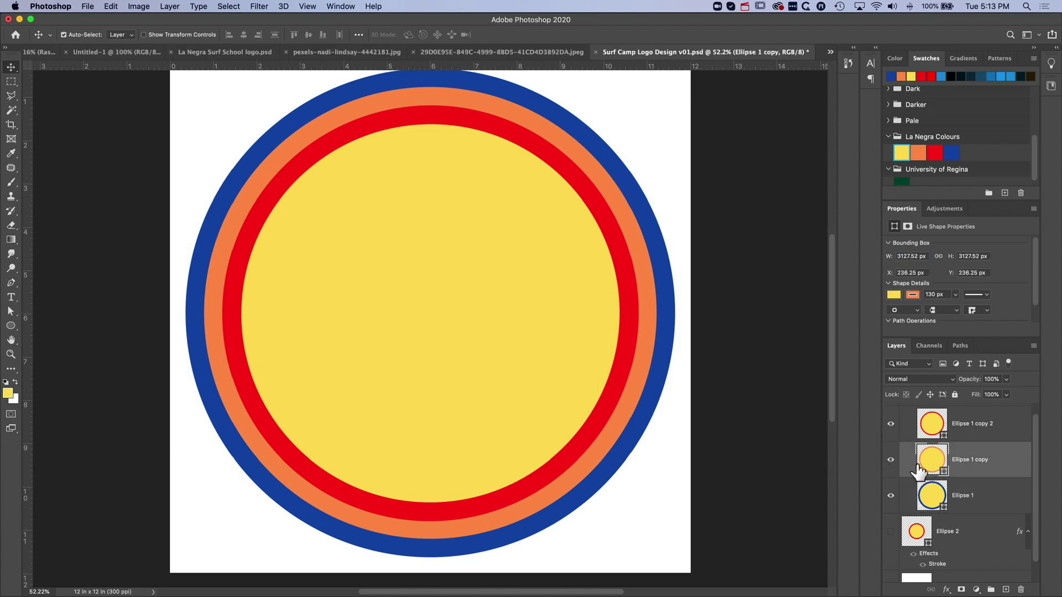
pyautogui.doubleClick(938, 292)
pyautogui.write('200')
pyautogui.press('Tab')
# - Scale the orange-ringed circle about its centre to about 3021 px wide, so it fits inside the widened blue ring
pyautogui.hotkey('ctrl', 't')
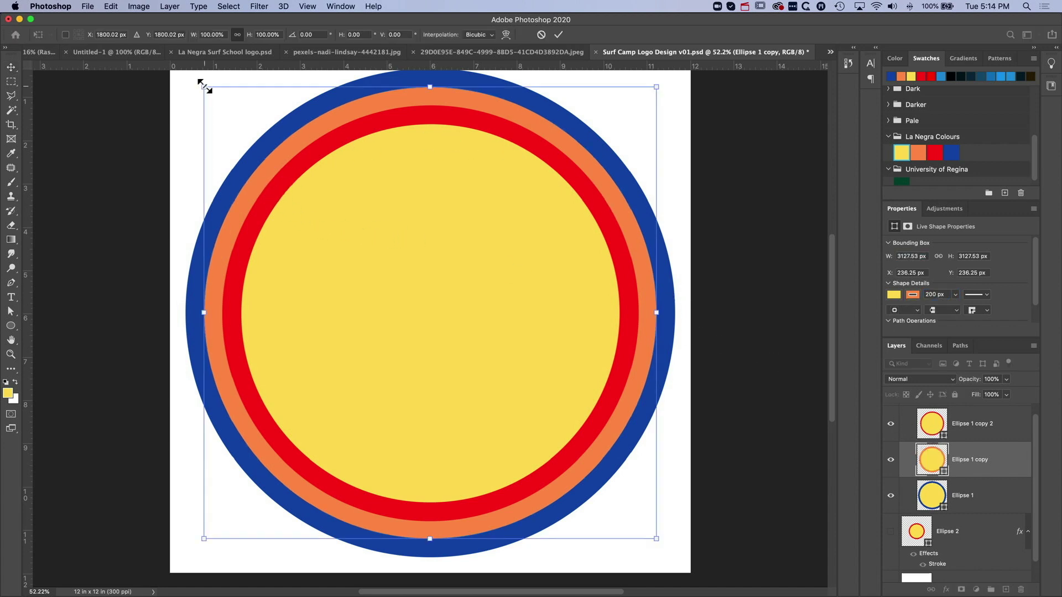
pyautogui.moveTo(204, 85); pyautogui.dragTo(210, 94)
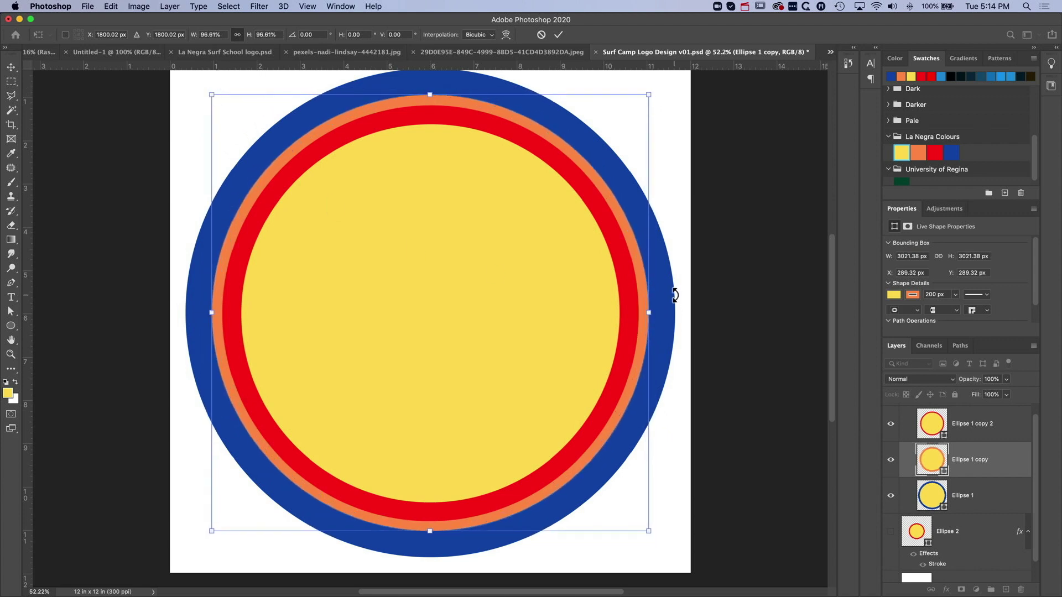
pyautogui.press('Return')
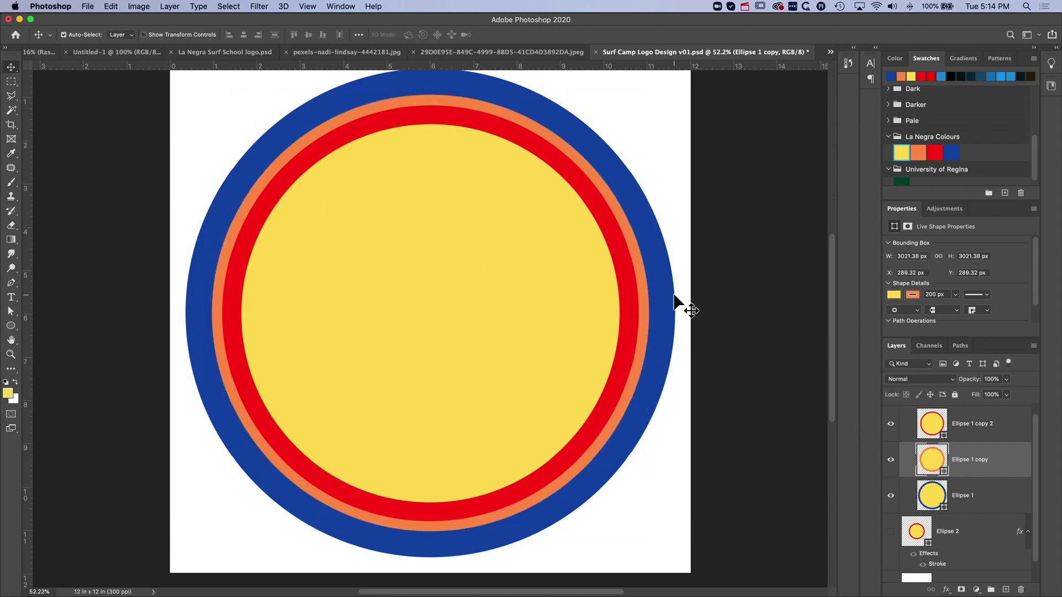
# - Scale the red-ringed Ellipse 1 copy 2 about its centre to about 2631 px wide, inside the orange ring
pyautogui.click(956, 427)
pyautogui.hotkey('ctrl', 't')
pyautogui.moveTo(223, 109)
pyautogui.mouseDown()
pyautogui.moveTo(238, 129)
pyautogui.moveTo(230, 116)
pyautogui.mouseUp()
pyautogui.press('Return')
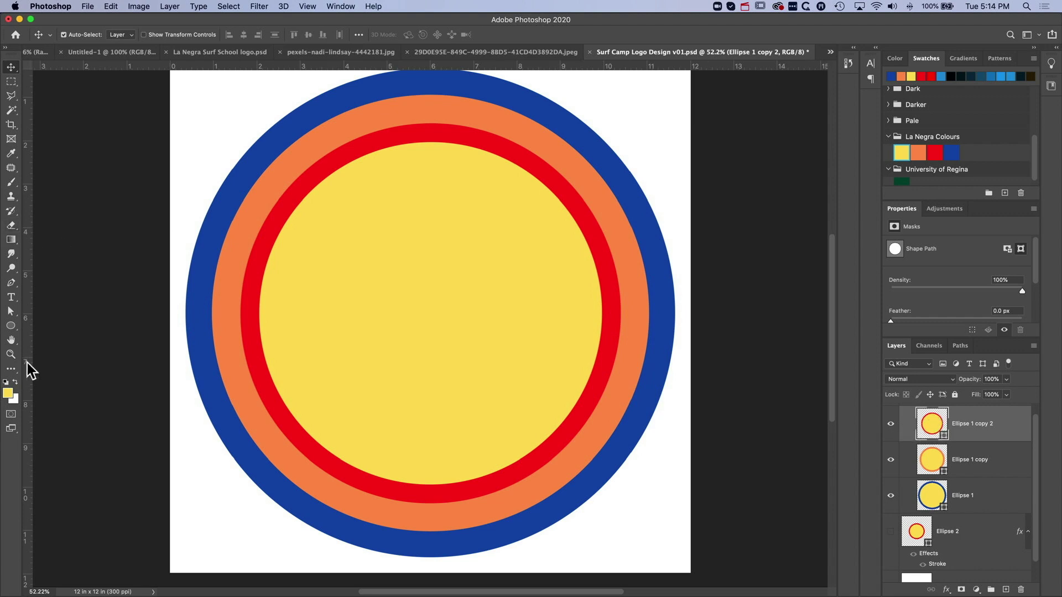
# - Try a 150 px stroke on the red-ringed circle, settle on 200 px, and deselect the shape
pyautogui.click(12, 328)
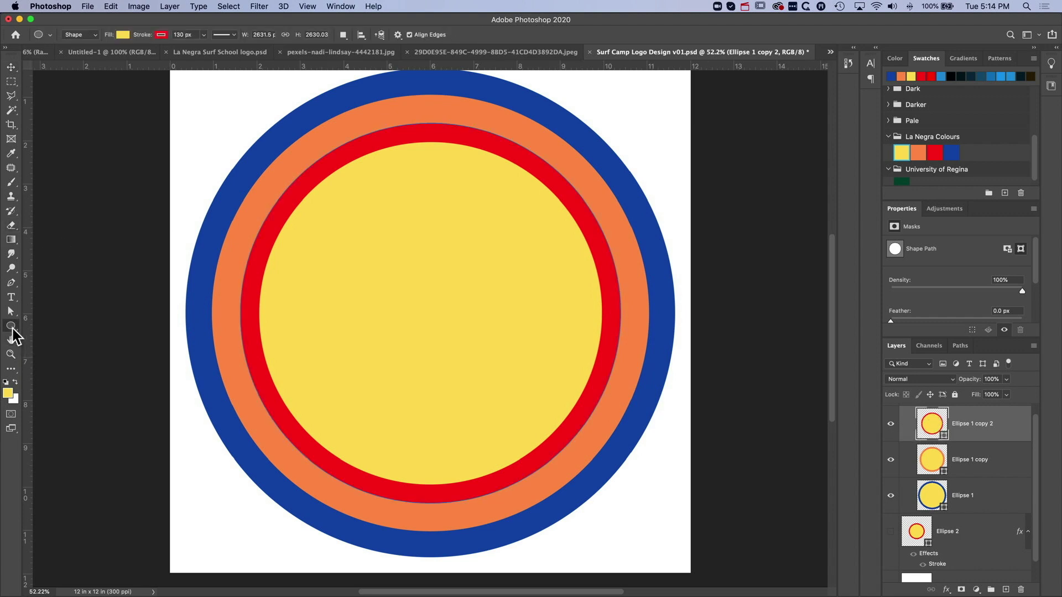
pyautogui.click(184, 35)
pyautogui.write('150')
pyautogui.press('Tab')
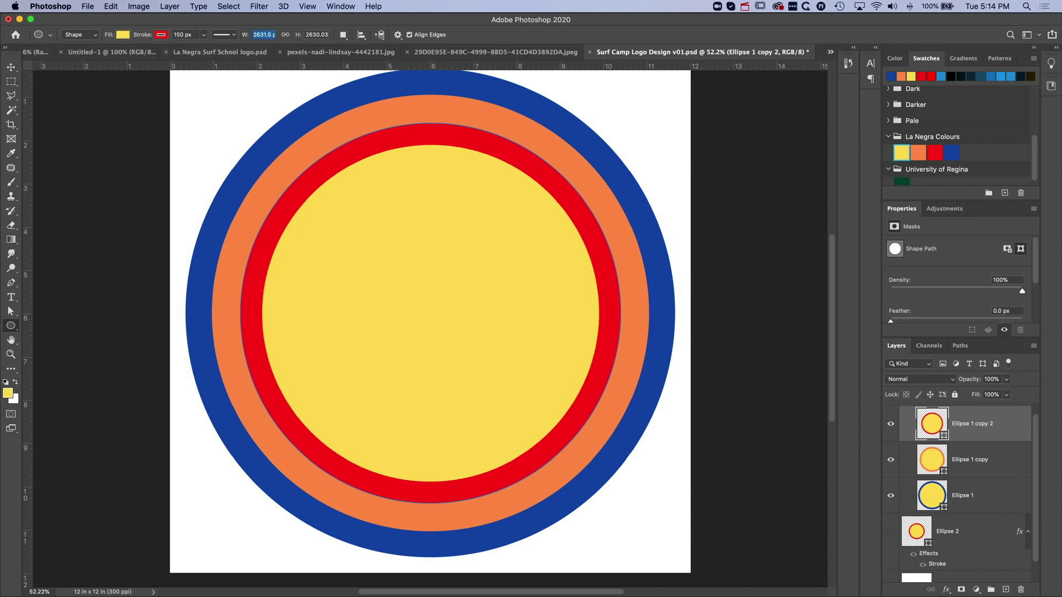
pyautogui.click(185, 35)
pyautogui.write('200')
pyautogui.press('Tab')
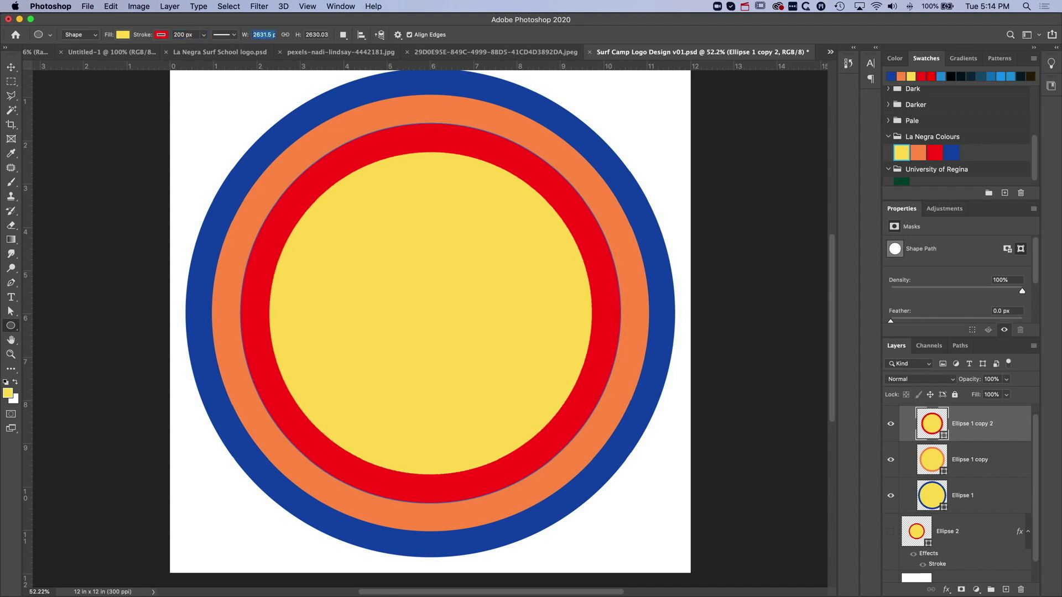
pyautogui.click(11, 67)
pyautogui.click(100, 135)
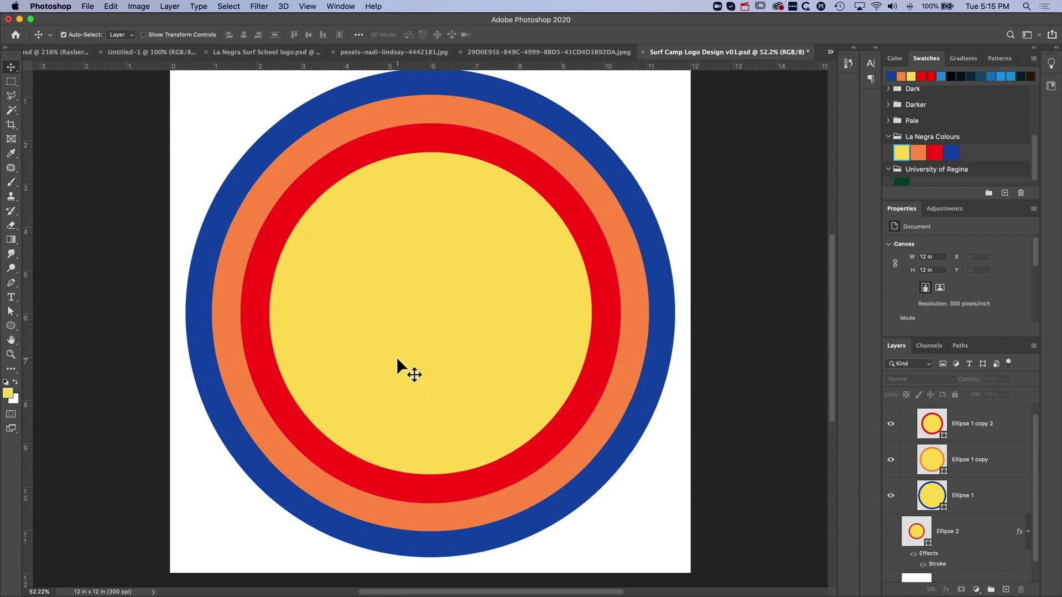
# - Collapse the Circles 01 group and hide it
pyautogui.scroll(1, 908, 443)
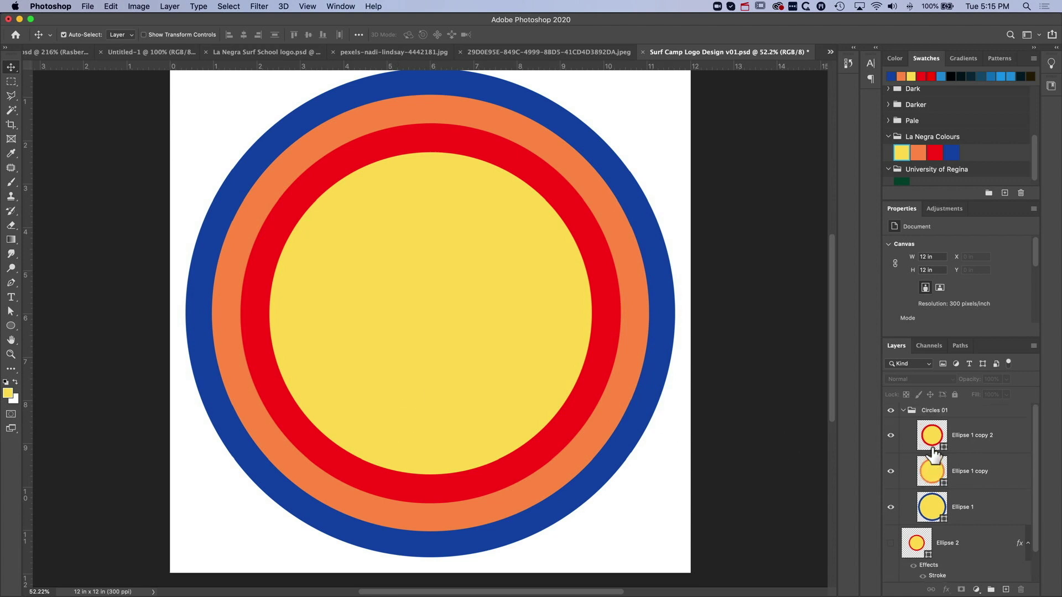
pyautogui.click(904, 411)
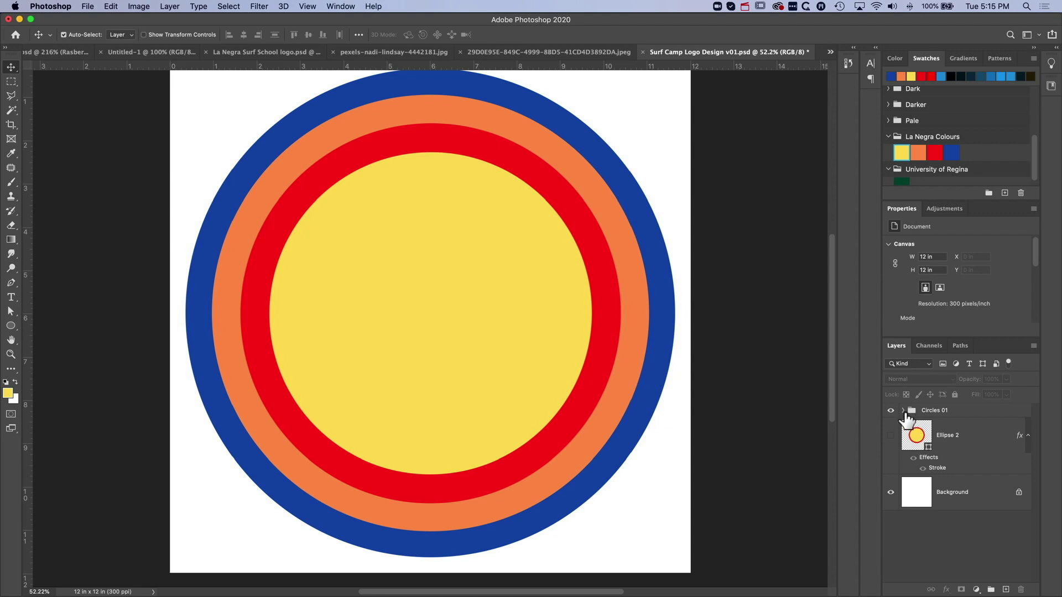
pyautogui.click(891, 411)
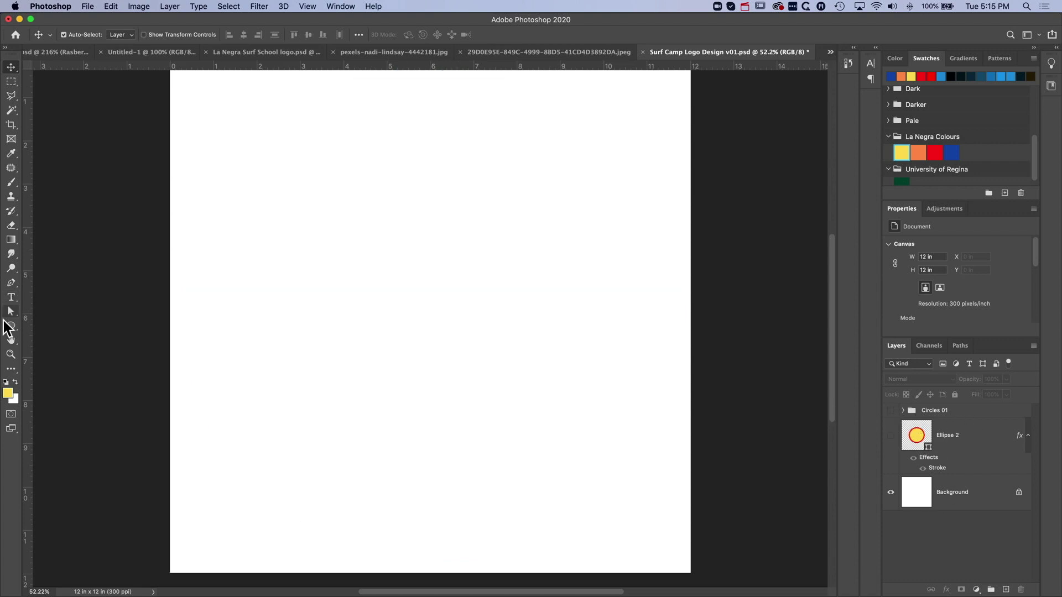
# - Draw a rounded rectangle about 2694 by 1582 px across the middle of the canvas and set all its corner radii to 200 px
pyautogui.moveTo(7, 328); pyautogui.dragTo(60, 337)
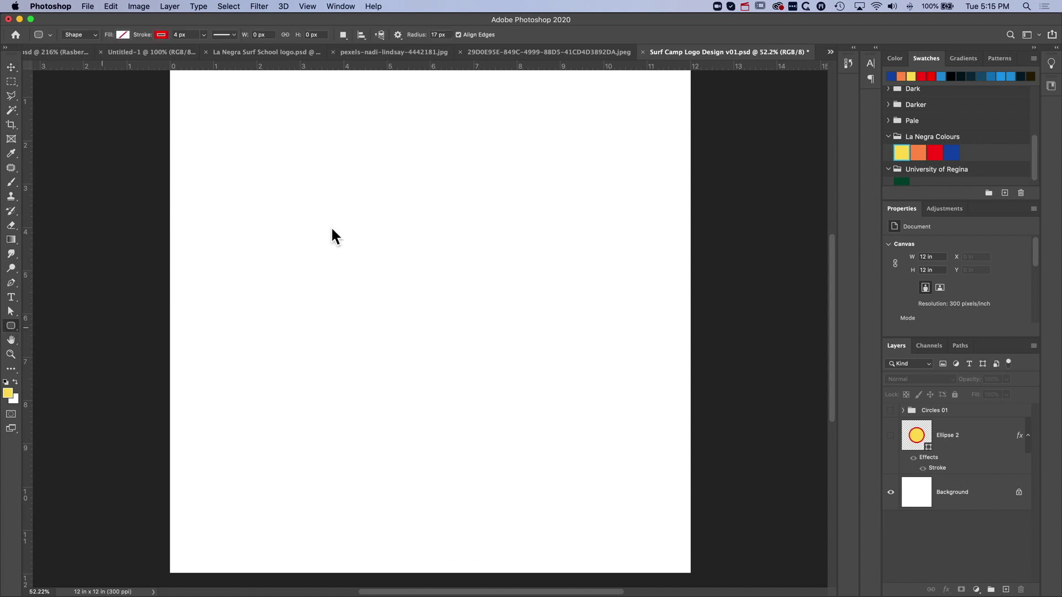
pyautogui.moveTo(514, 401); pyautogui.dragTo(631, 432)
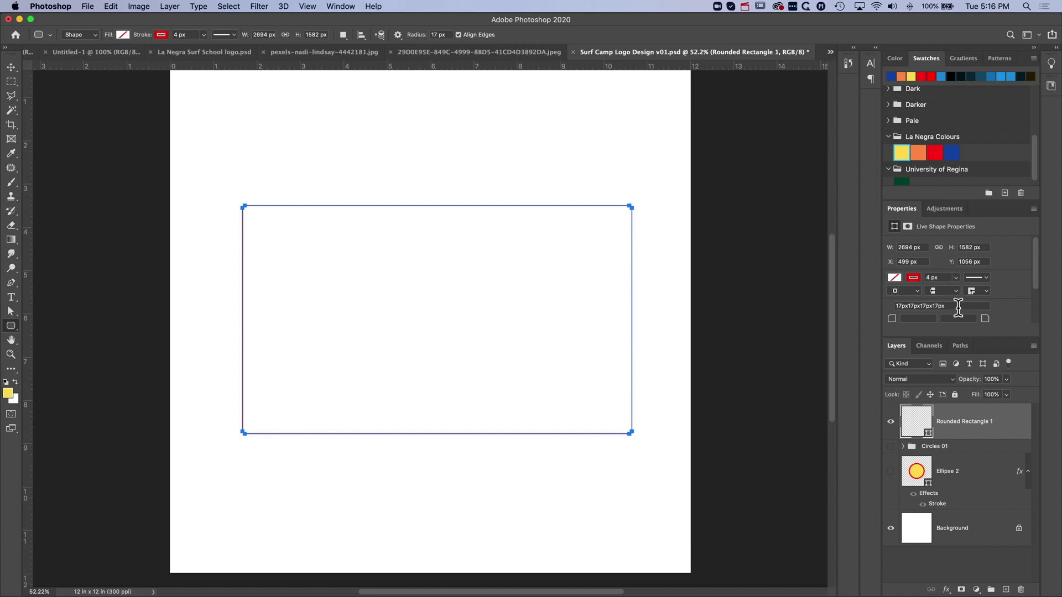
pyautogui.click(954, 305)
pyautogui.write('200')
pyautogui.press('Tab')
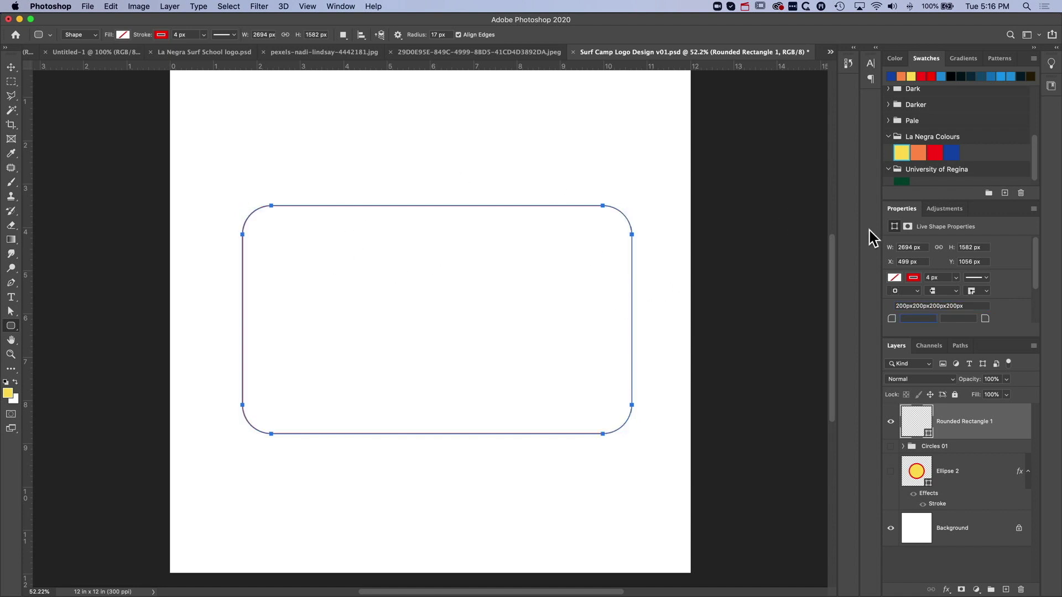
# - Thicken the rounded rectangle's red stroke to about 97 px and duplicate its layer
pyautogui.click(955, 278)
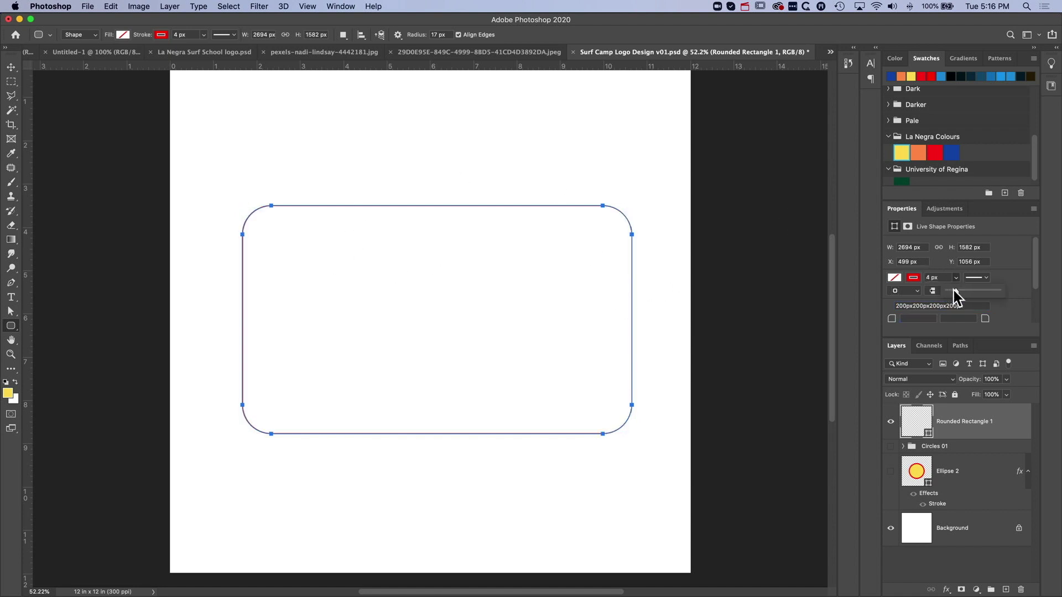
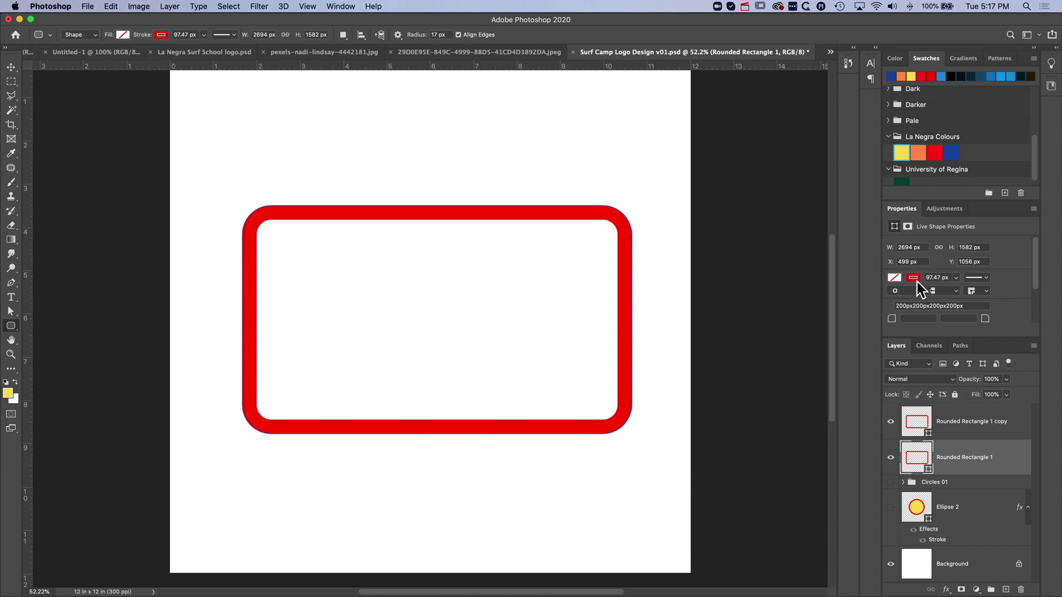
# - Recolour the lower rounded rectangle's stroke yellow, align it to the centre of the path and set its width to about 144 px
pyautogui.click(914, 278)
pyautogui.click(915, 337)
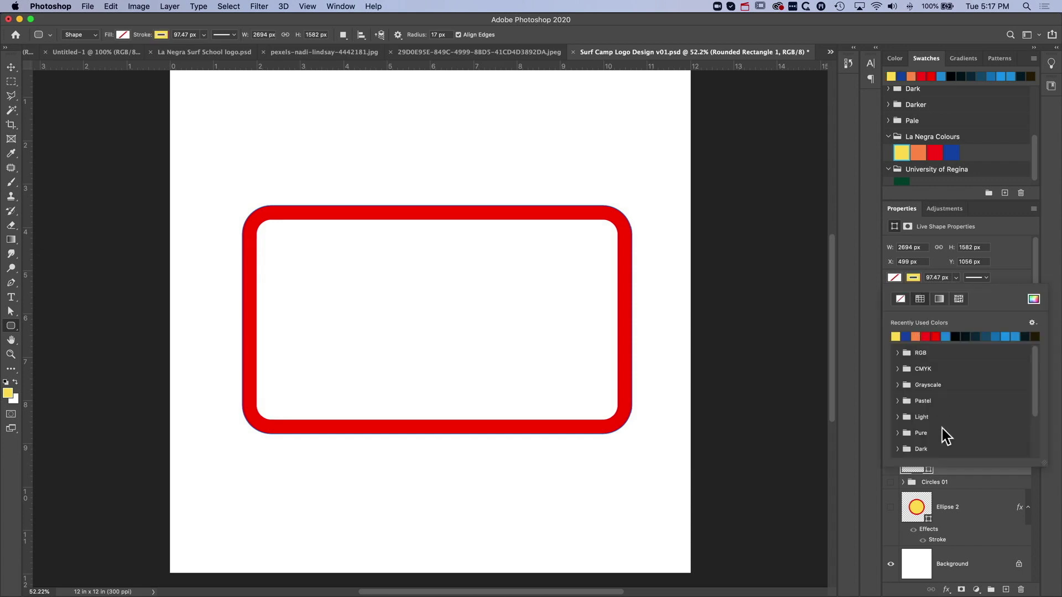
pyautogui.click(955, 277)
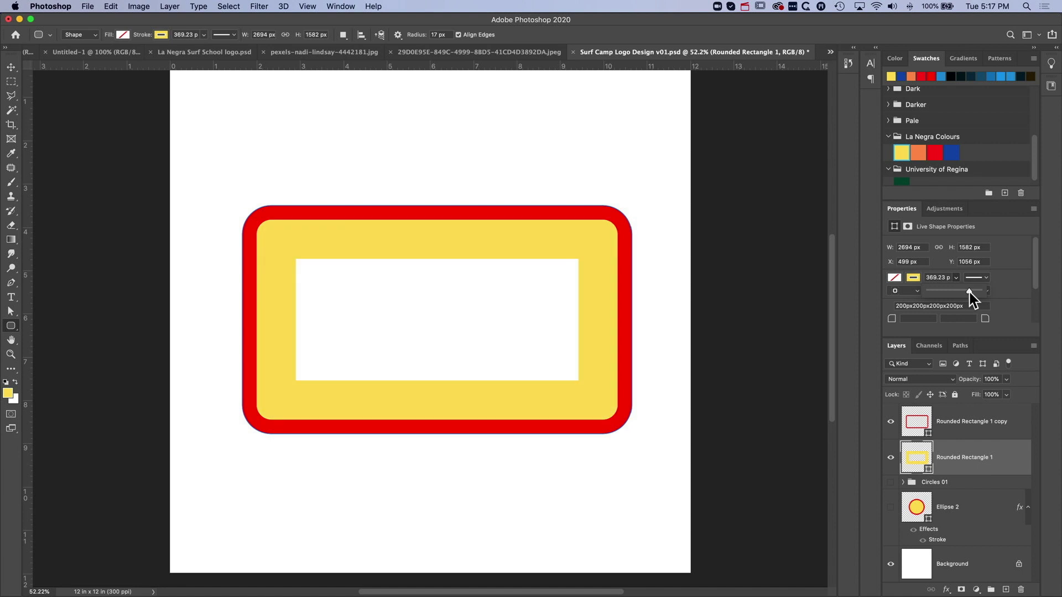
pyautogui.moveTo(965, 292); pyautogui.dragTo(970, 293)
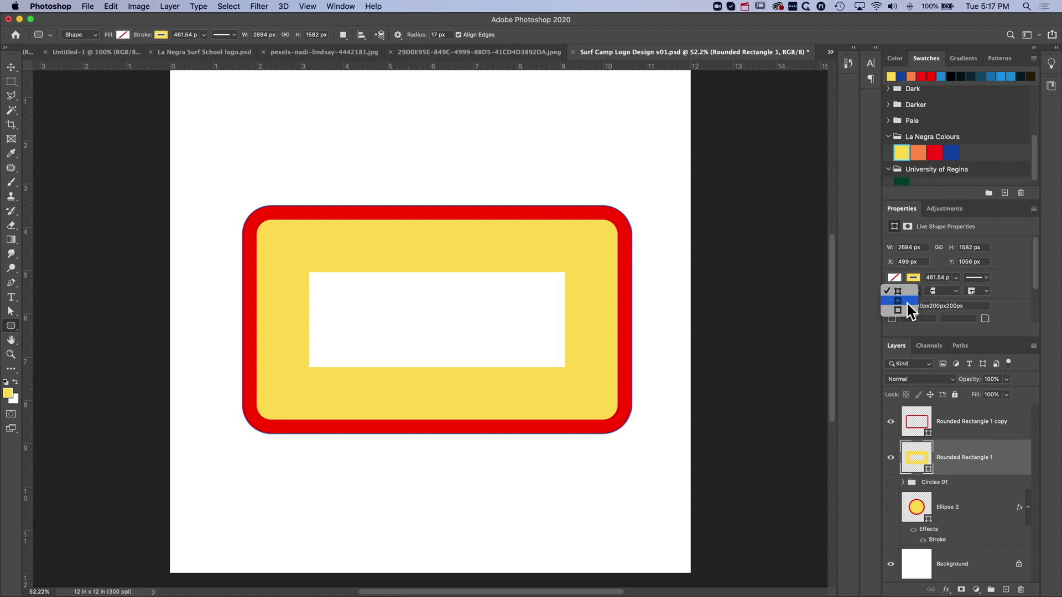
pyautogui.click(910, 309)
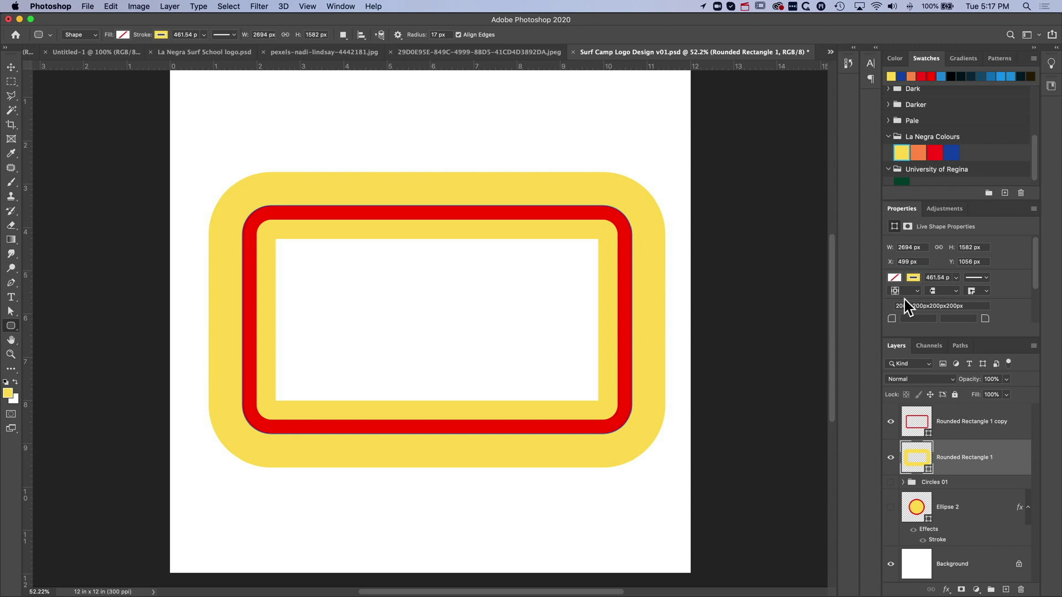
pyautogui.click(956, 278)
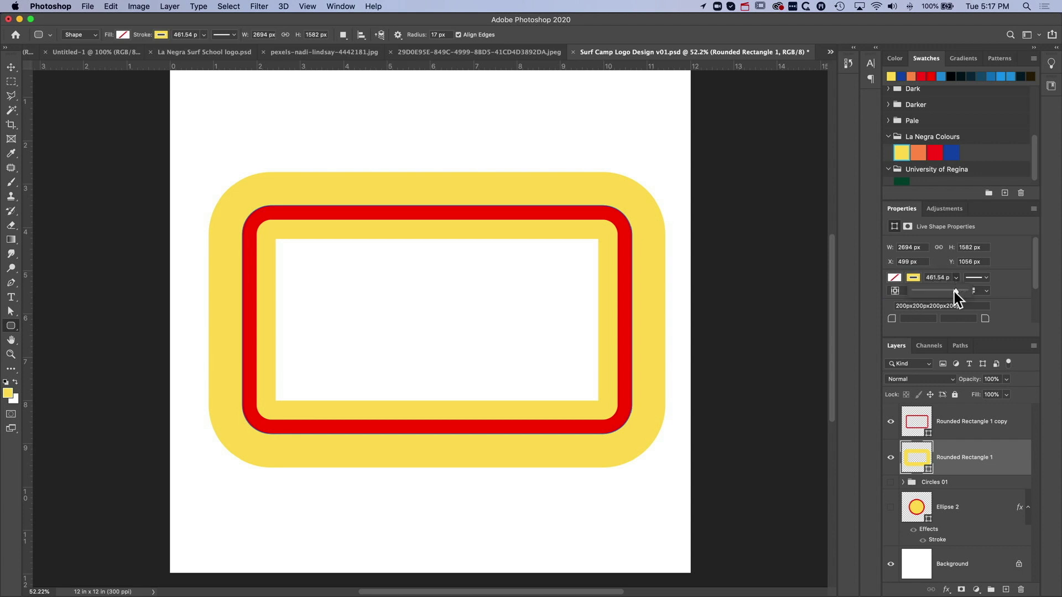
pyautogui.moveTo(954, 291); pyautogui.dragTo(952, 291)
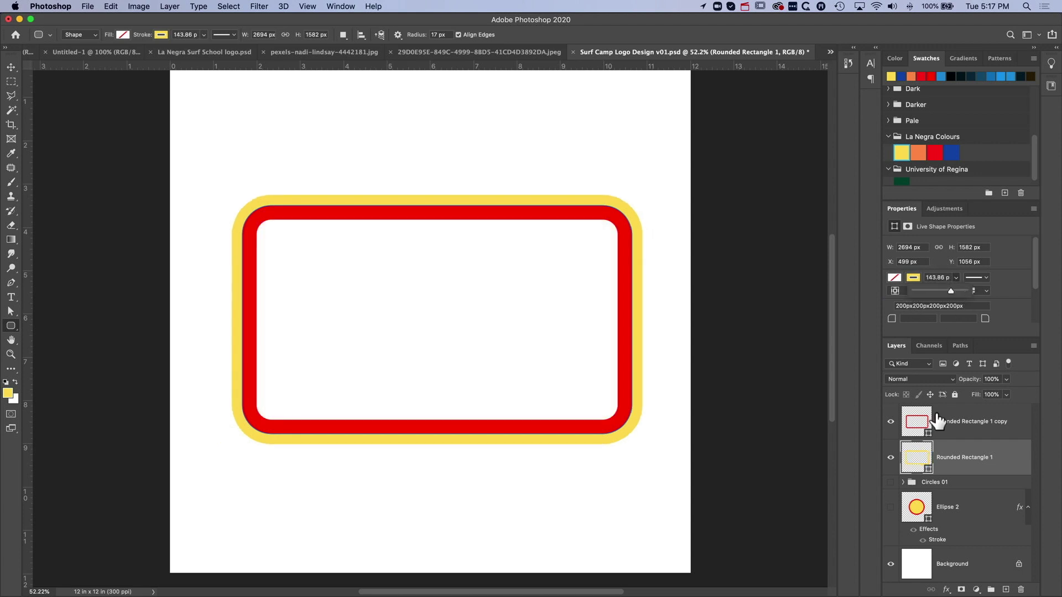
# - Centre the red stroke of Rounded Rectangle 1 copy on its path and reduce it to about 76 px
pyautogui.click(967, 429)
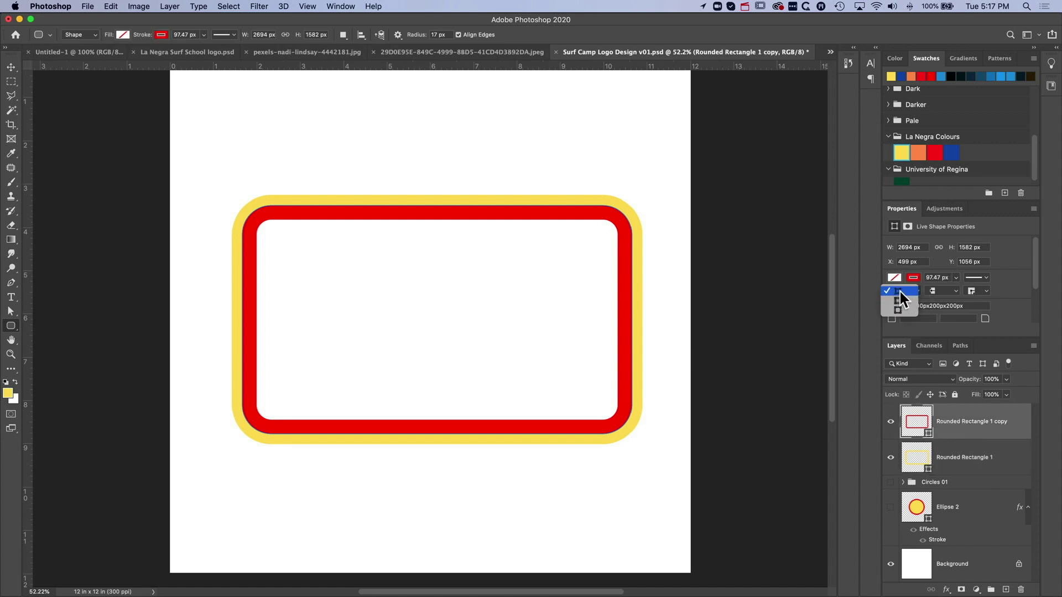
pyautogui.click(898, 301)
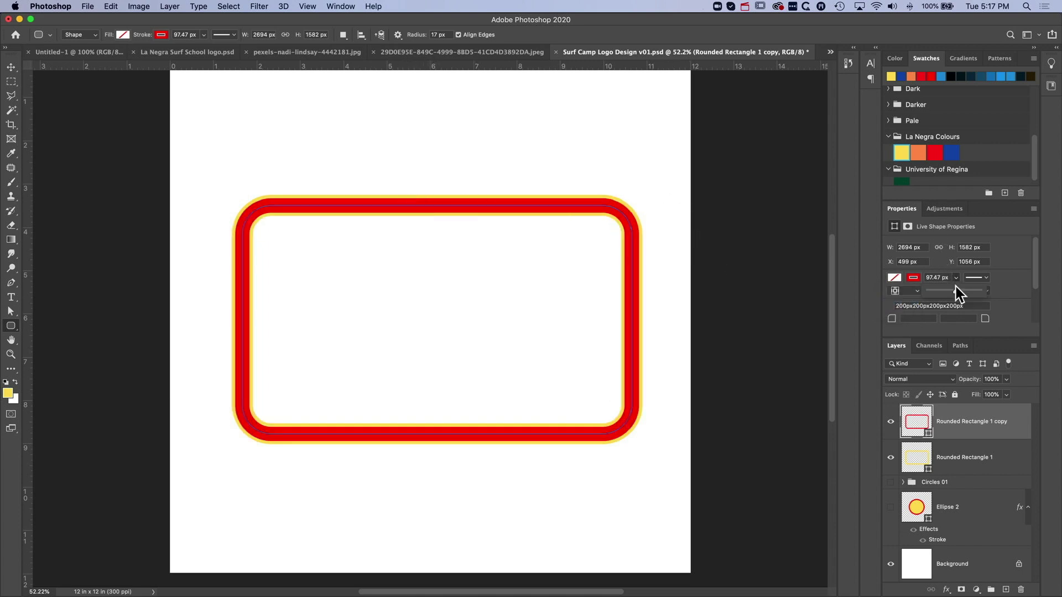
pyautogui.moveTo(954, 290); pyautogui.dragTo(951, 292)
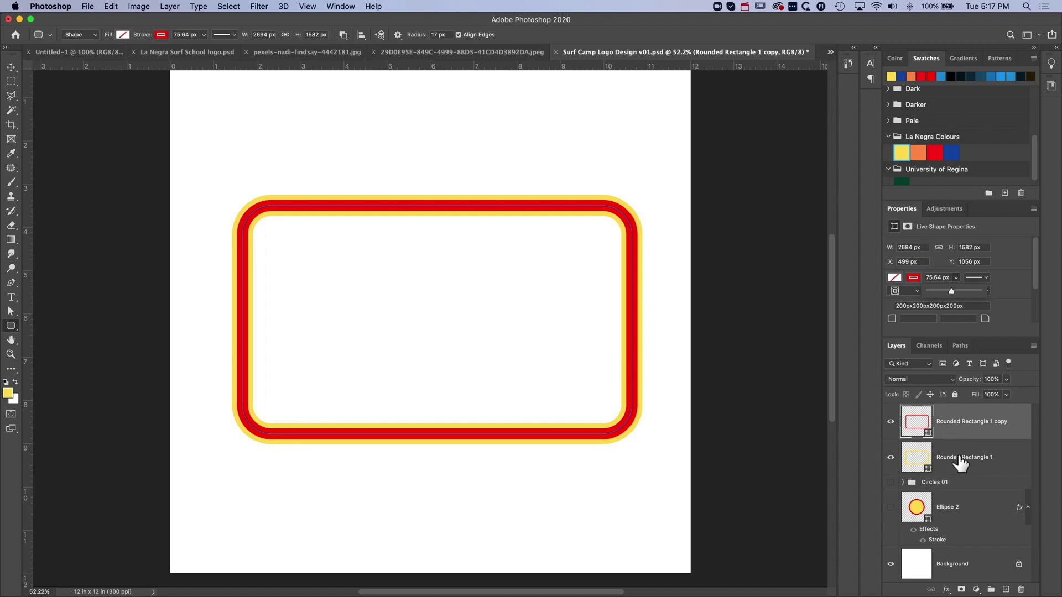
# - Duplicate the yellow rounded rectangle beneath the red one and give the lowest rectangle a light blue stroke about 231 px wide
pyautogui.keyDown('alt'); pyautogui.moveTo(960, 465); pyautogui.dragTo(958, 439); pyautogui.keyUp('alt')
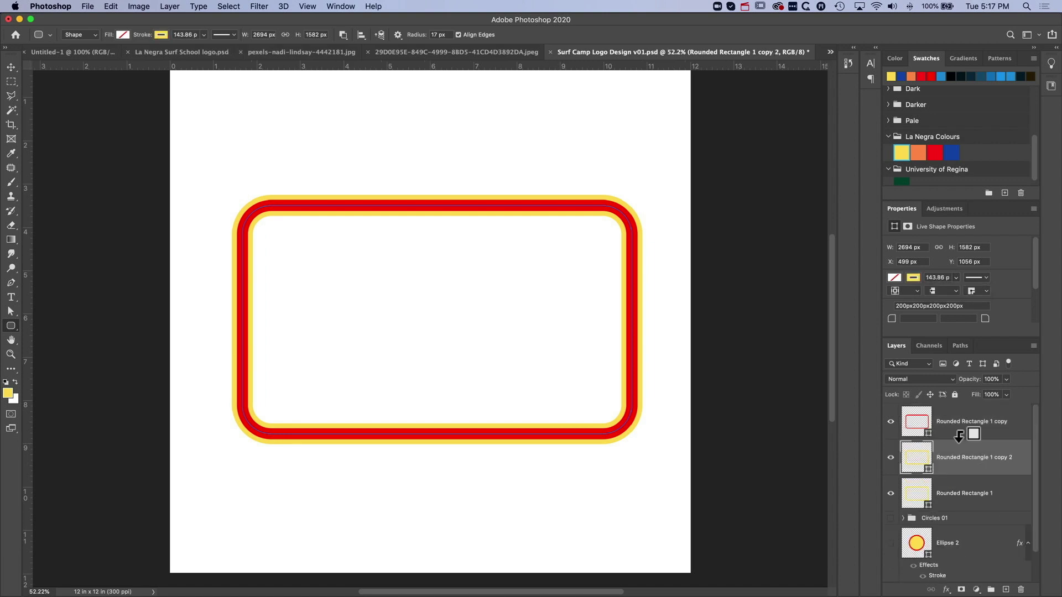
pyautogui.click(955, 496)
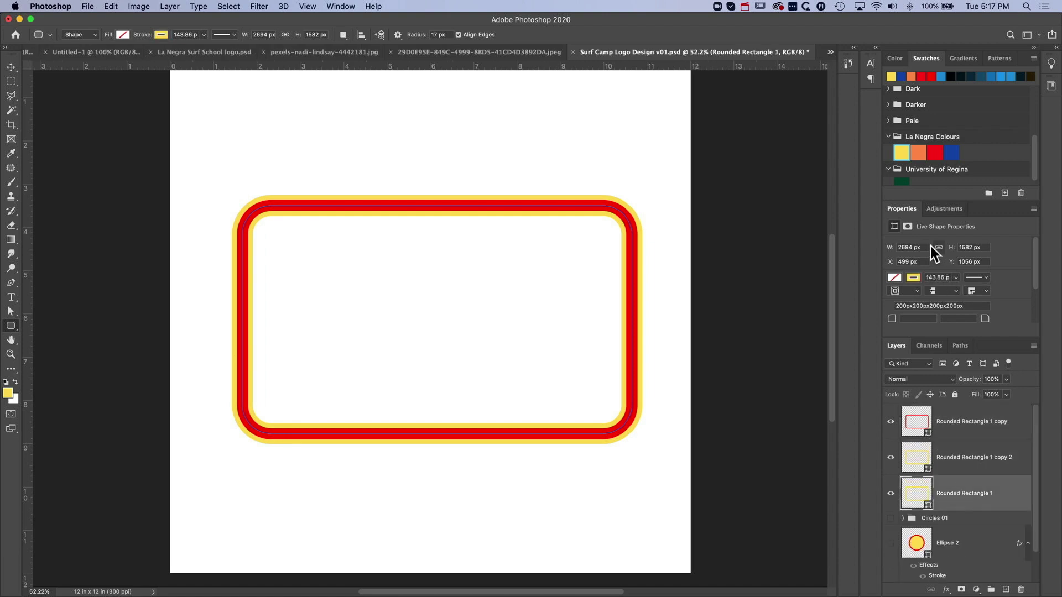
pyautogui.click(913, 278)
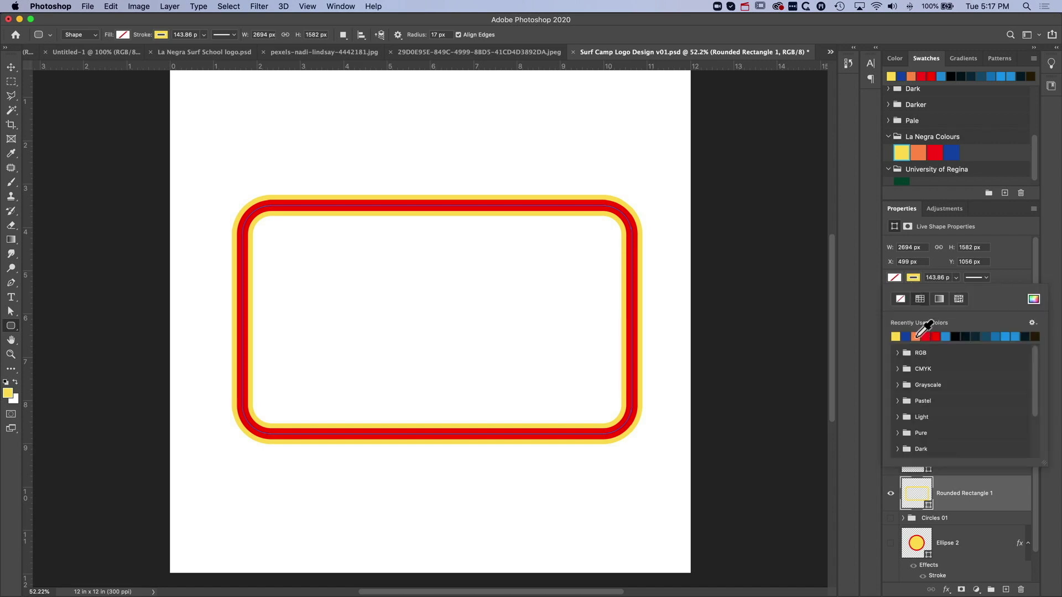
pyautogui.click(946, 337)
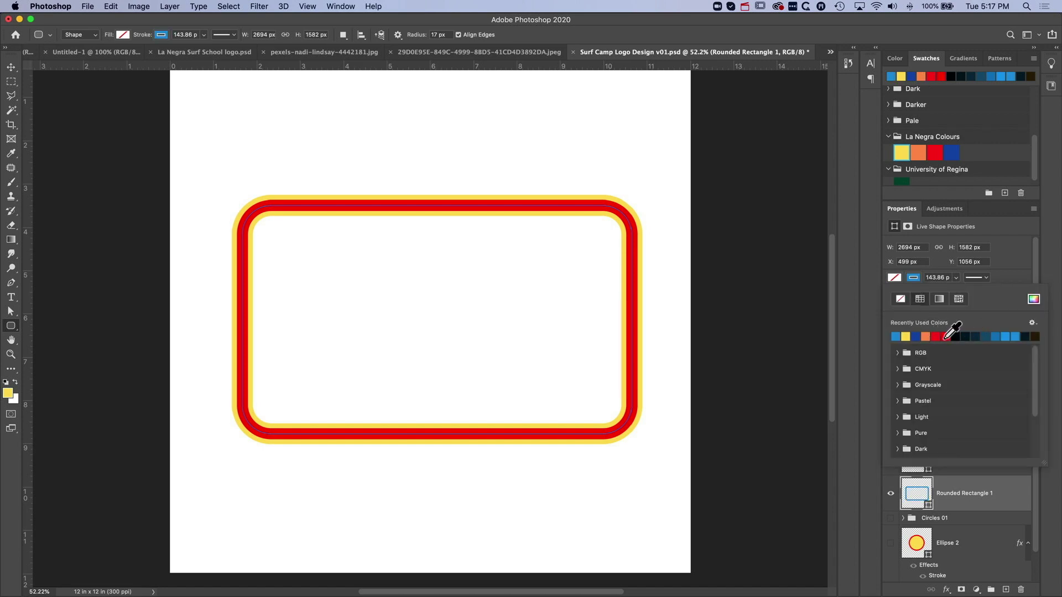
pyautogui.click(955, 277)
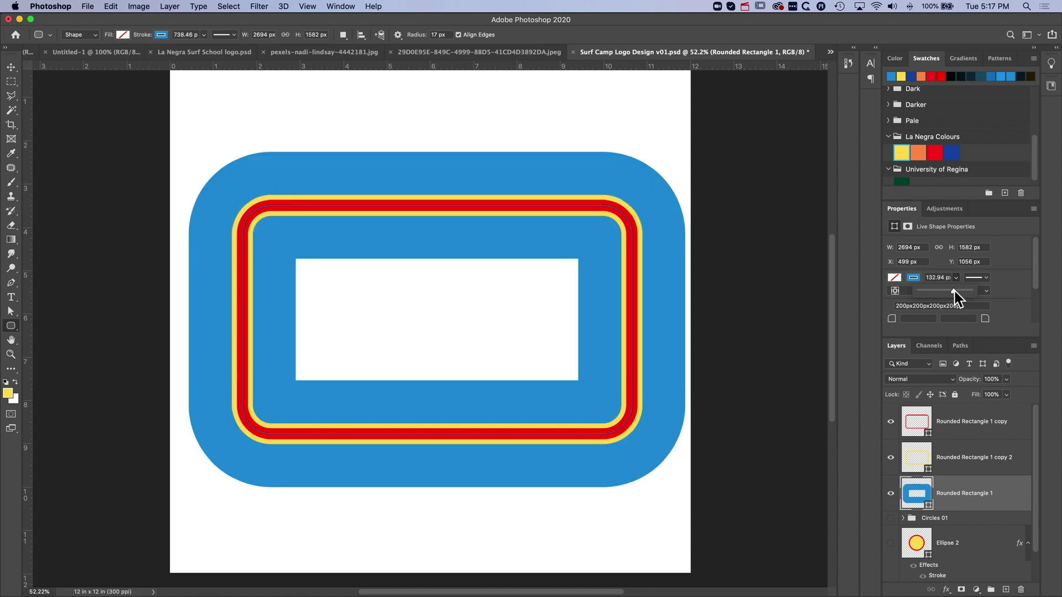
pyautogui.moveTo(953, 290); pyautogui.dragTo(955, 290)
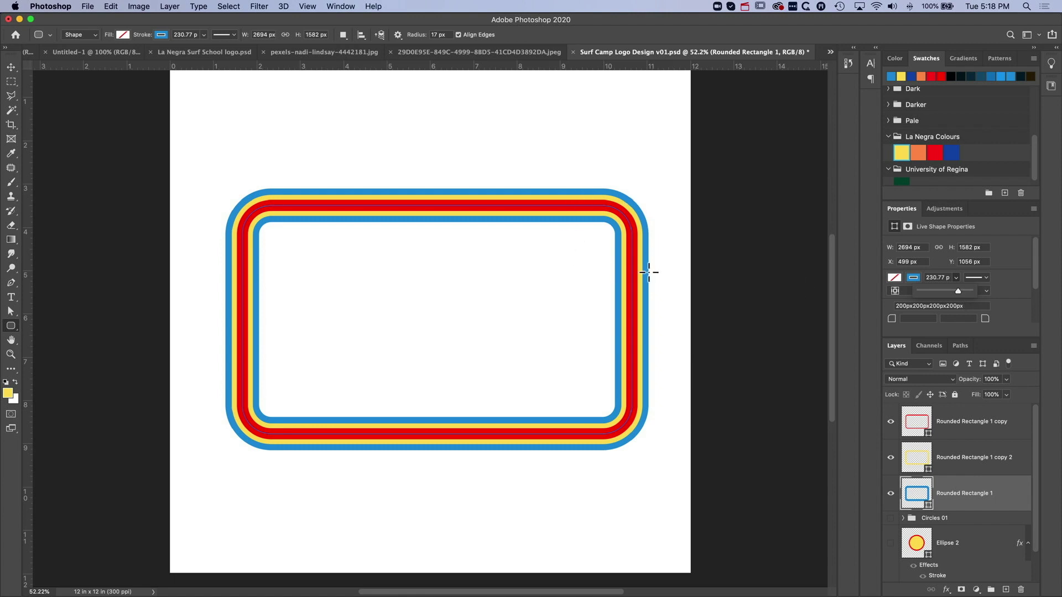
pyautogui.click(12, 67)
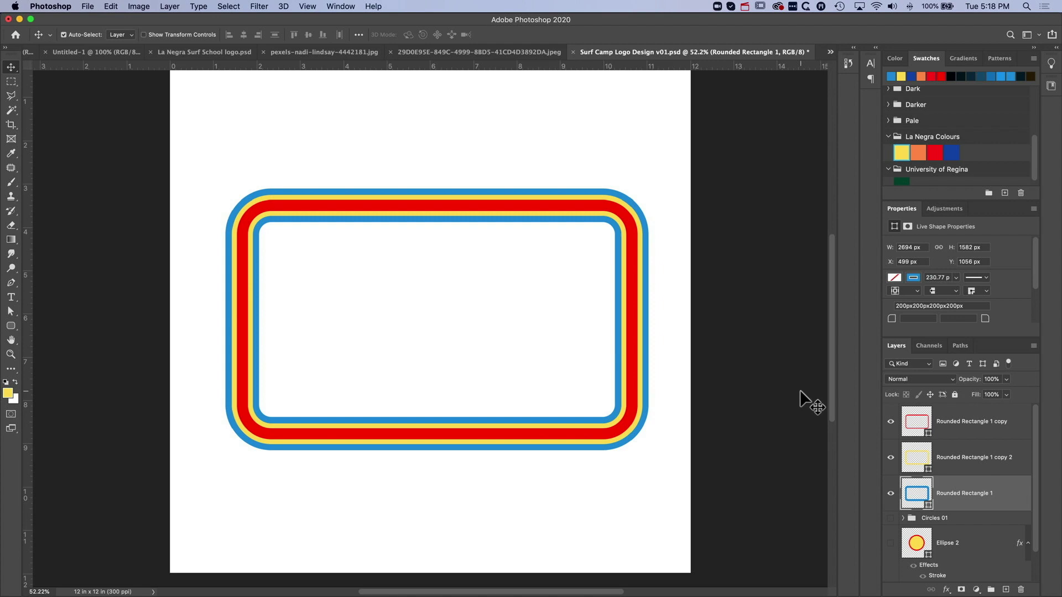
# - Compare the rounded rectangles with the Circles 01 group by toggling their visibility, leaving only the rectangles shown above the background
pyautogui.keyDown('alt'); pyautogui.click(891, 493); pyautogui.keyUp('alt')
pyautogui.click(891, 493)
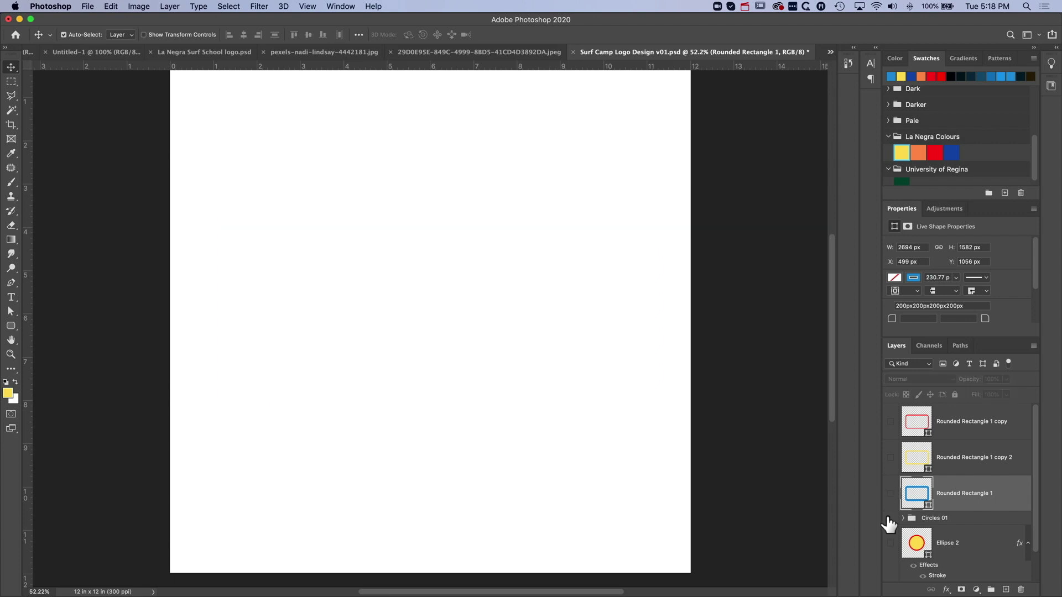
pyautogui.click(891, 518)
pyautogui.moveTo(895, 422); pyautogui.dragTo(892, 498)
pyautogui.click(891, 518)
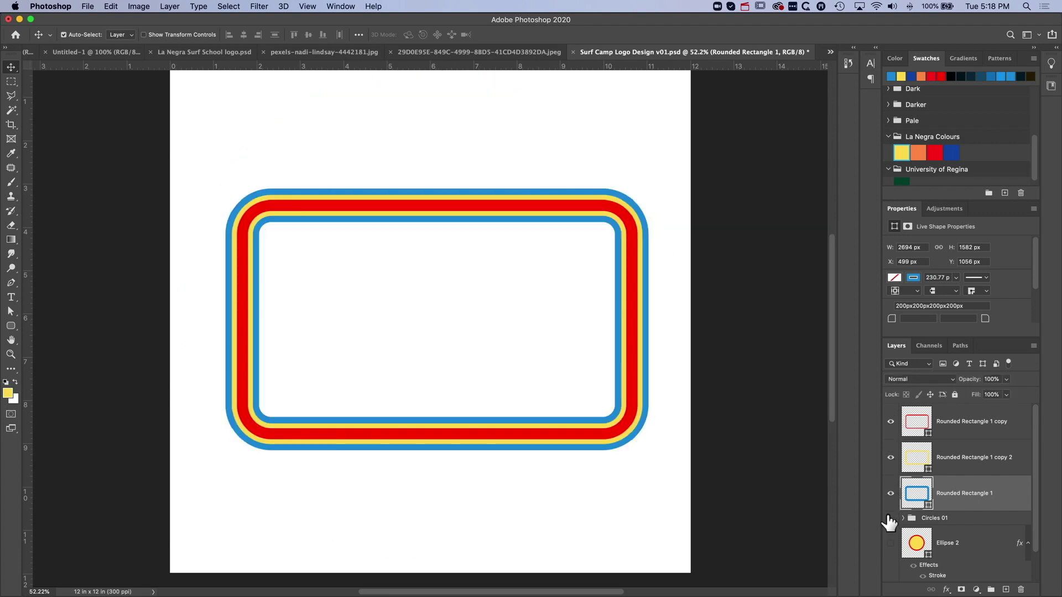